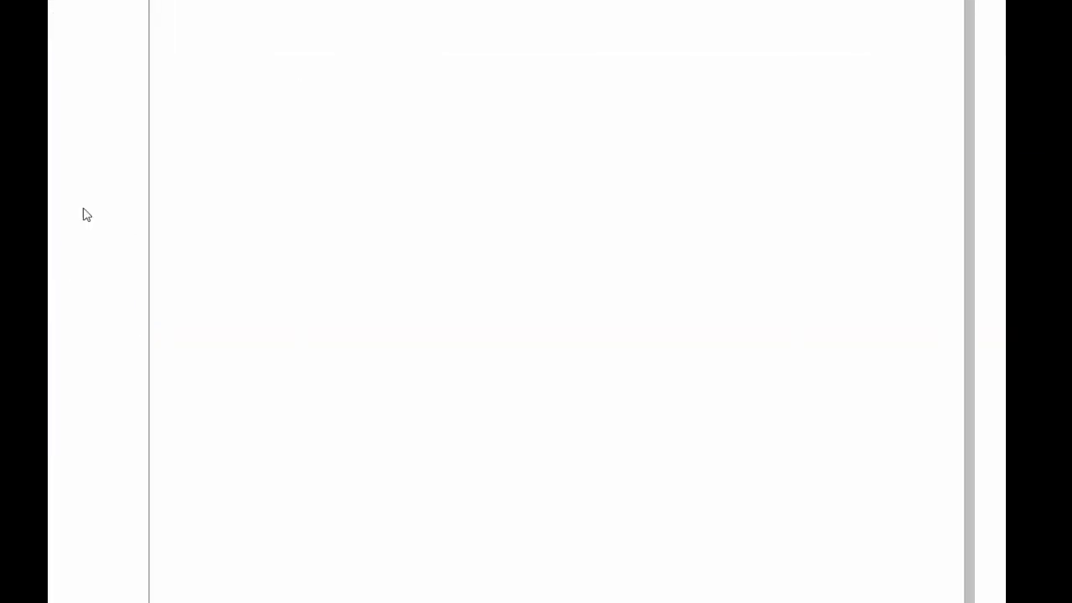
Draw a graph paper grid of 10 columns and 8 rows, about 1.89 by 1.17 inches, near the page's upper-left corner
{"action": "mouse_move", "coordinate": [89, 311]}
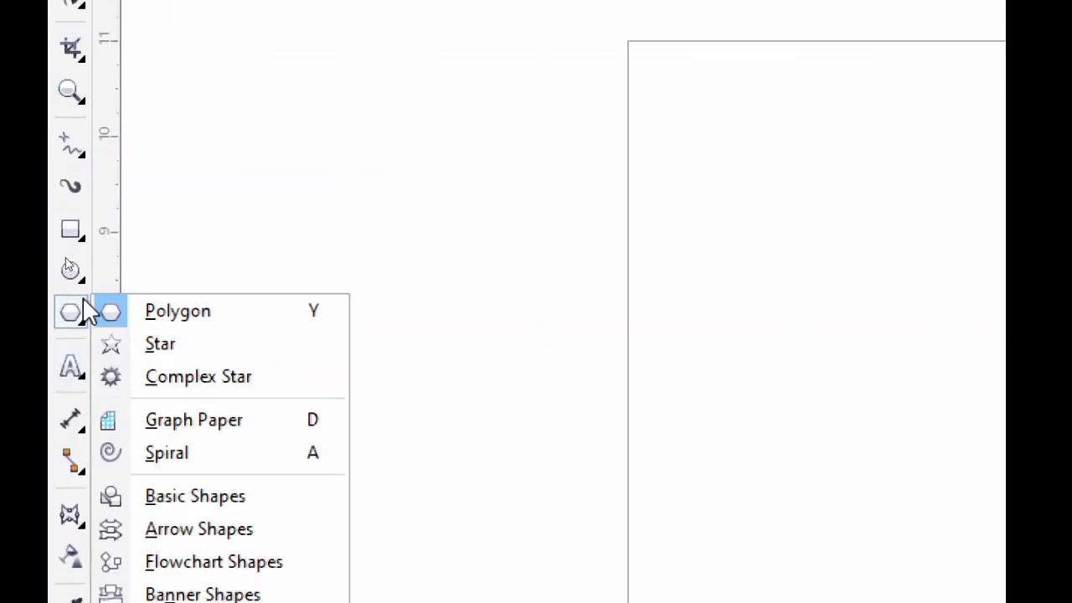
{"action": "left_click", "coordinate": [232, 427]}
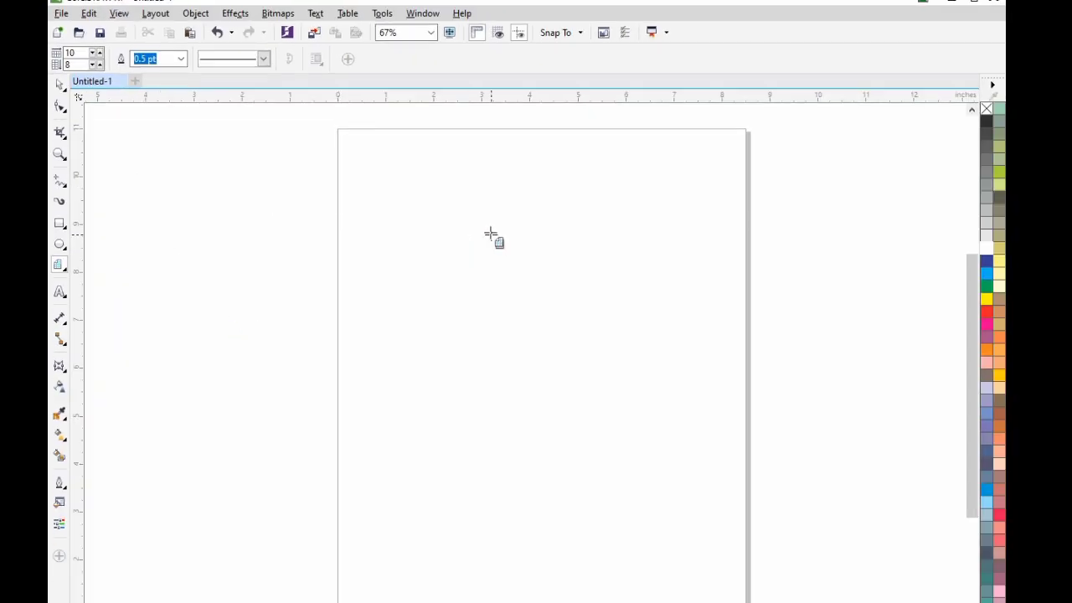
{"action": "left_click_drag", "start_coordinate": [374, 188], "coordinate": [465, 245]}
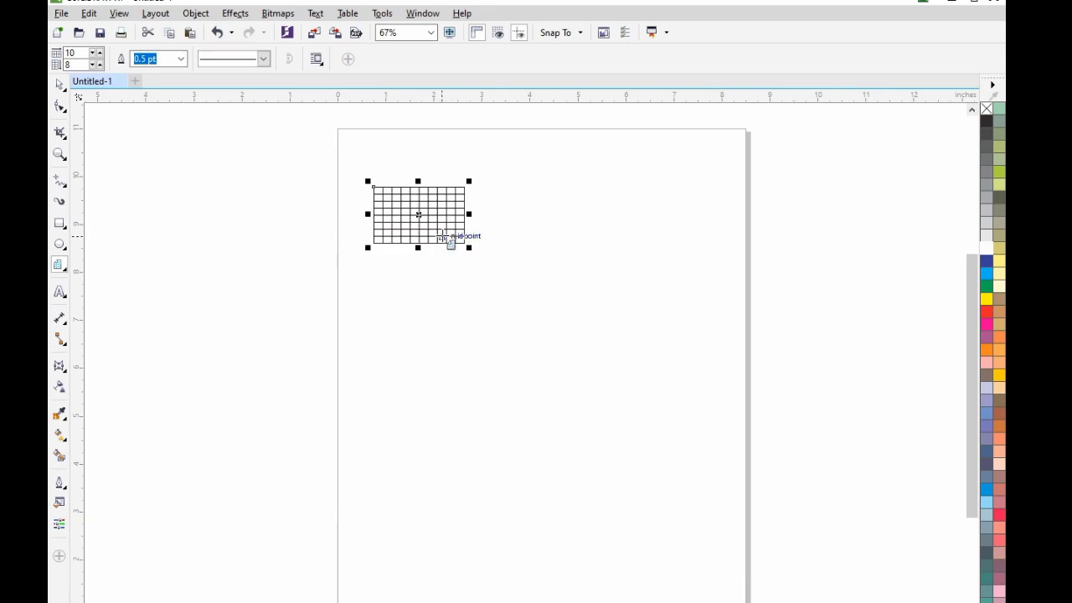
{"action": "key", "text": "shift+F2"}
{"action": "key", "text": "z"}
{"action": "left_click_drag", "start_coordinate": [241, 164], "coordinate": [749, 589]}
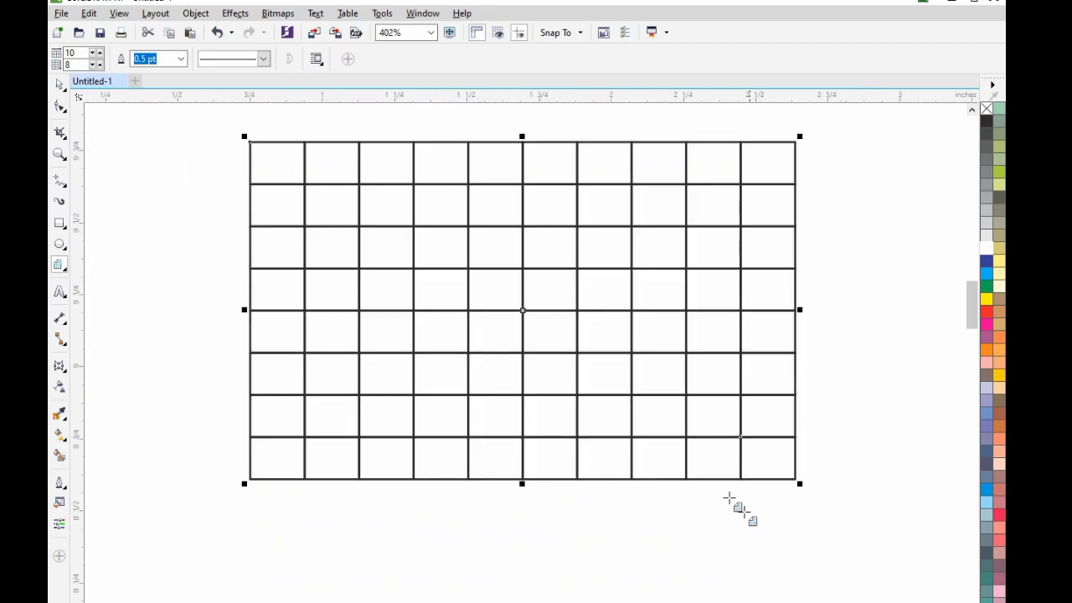
Smart Fill the first four cells of the sixth row and the fourth-column cells in rows five and four with yellow
{"action": "left_click", "coordinate": [59, 85]}
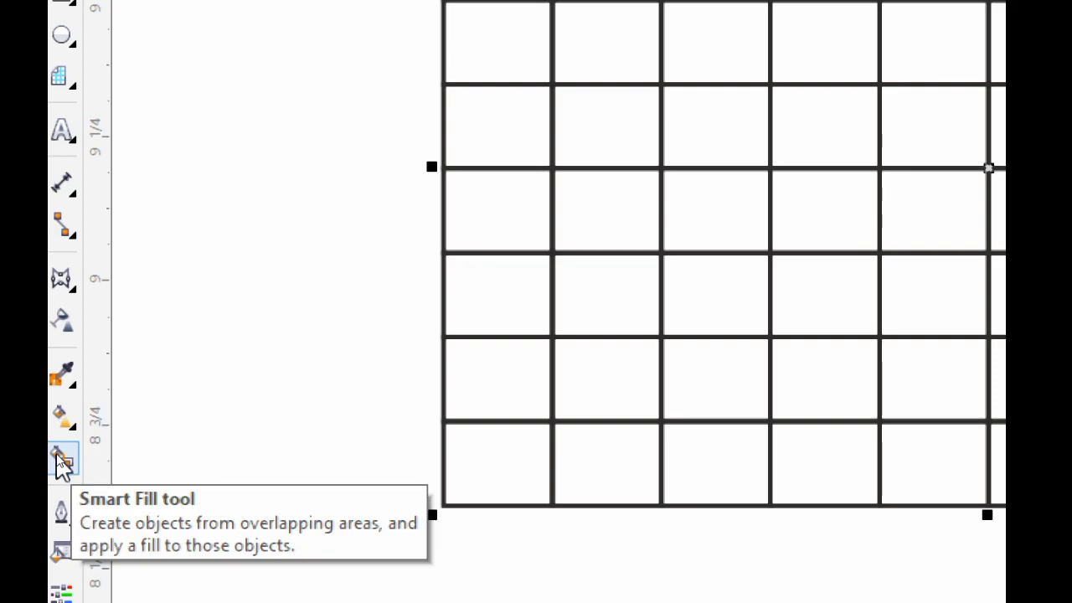
{"action": "left_click", "coordinate": [62, 462]}
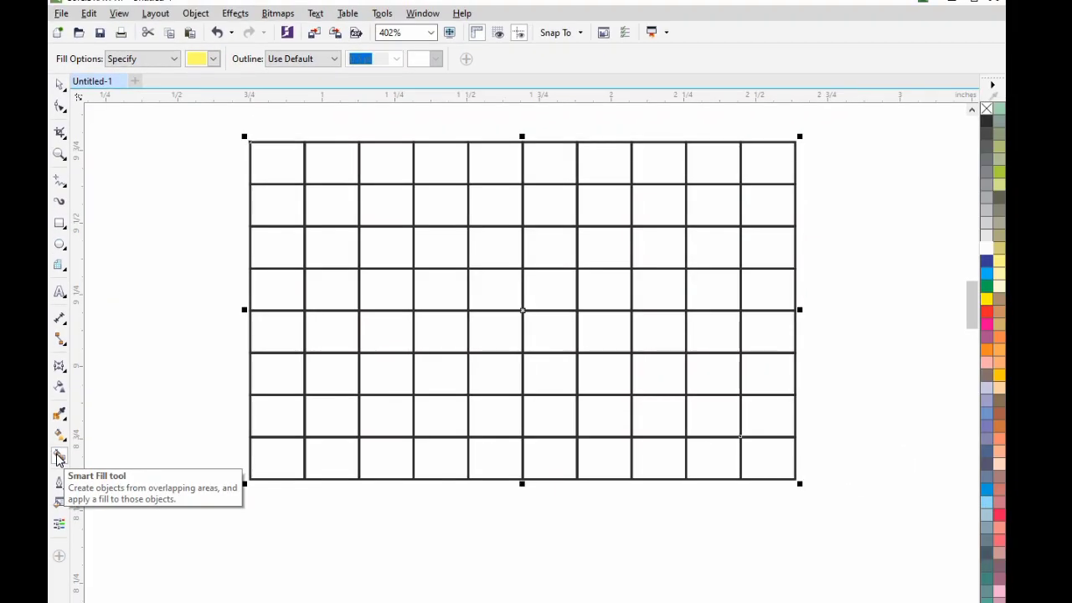
{"action": "left_click", "coordinate": [295, 371]}
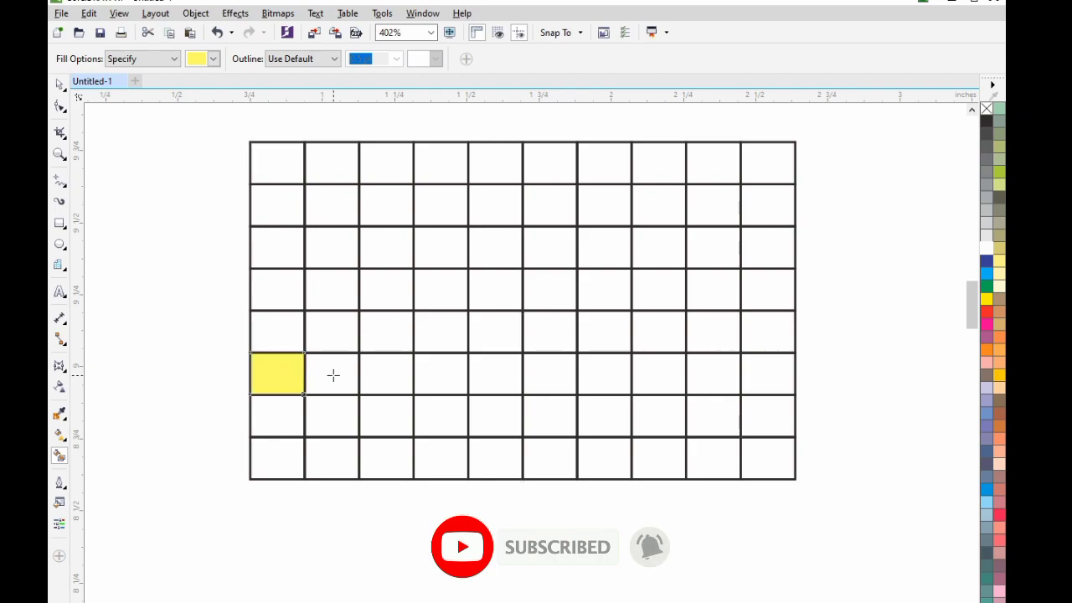
{"action": "left_click", "coordinate": [334, 375]}
{"action": "left_click", "coordinate": [381, 375]}
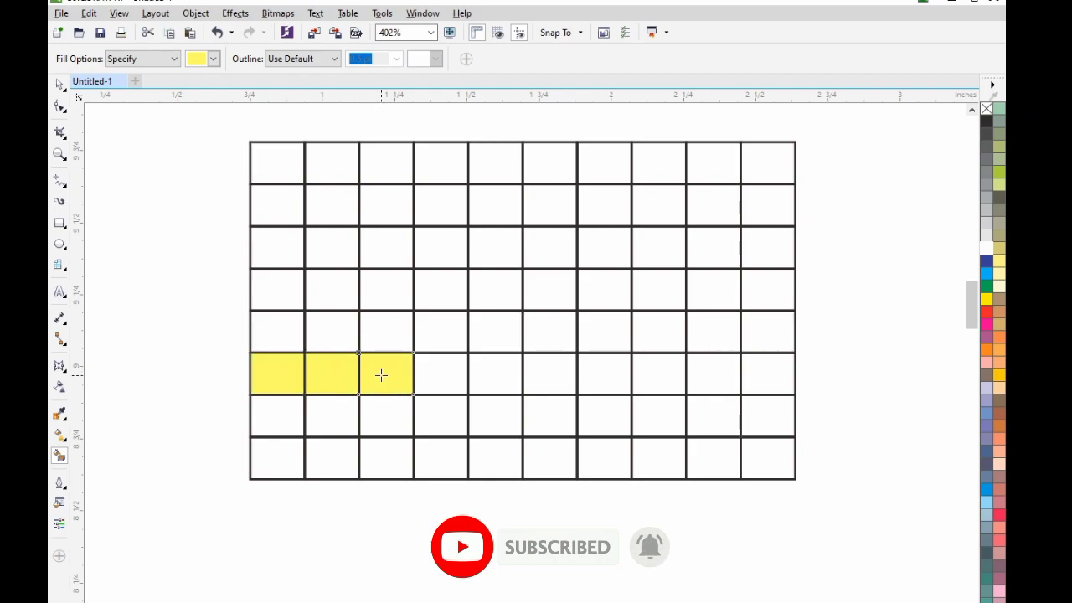
{"action": "left_click", "coordinate": [423, 368]}
{"action": "left_click", "coordinate": [433, 330]}
{"action": "left_click", "coordinate": [433, 296]}
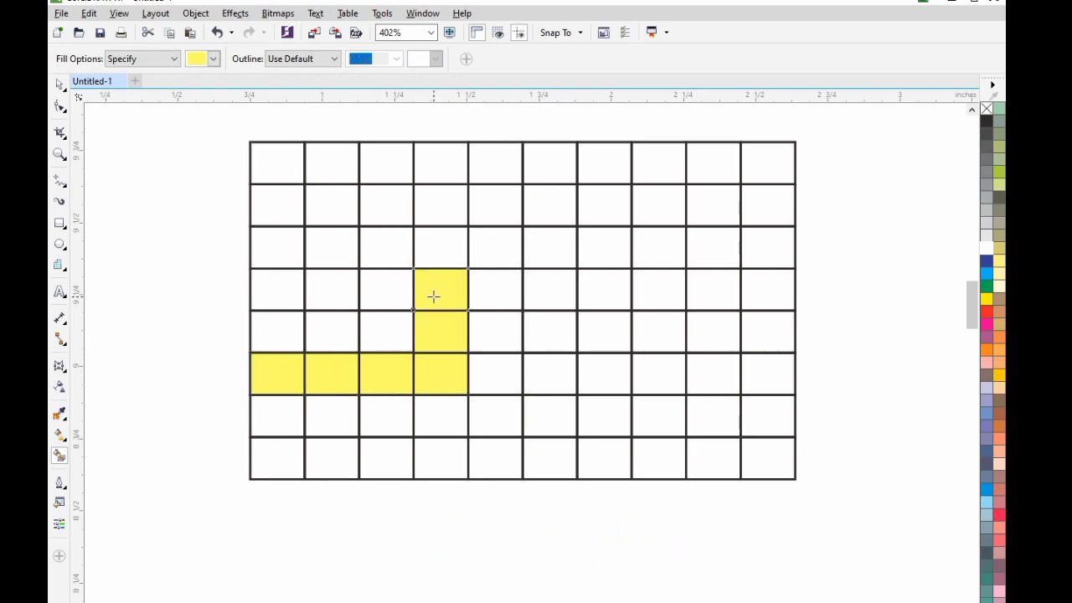
Fill row four's third and second cells, row three's second cell, and row two's cells from column two to seven with yellow
{"action": "left_click", "coordinate": [390, 291]}
{"action": "left_click", "coordinate": [335, 285]}
{"action": "left_click", "coordinate": [337, 249]}
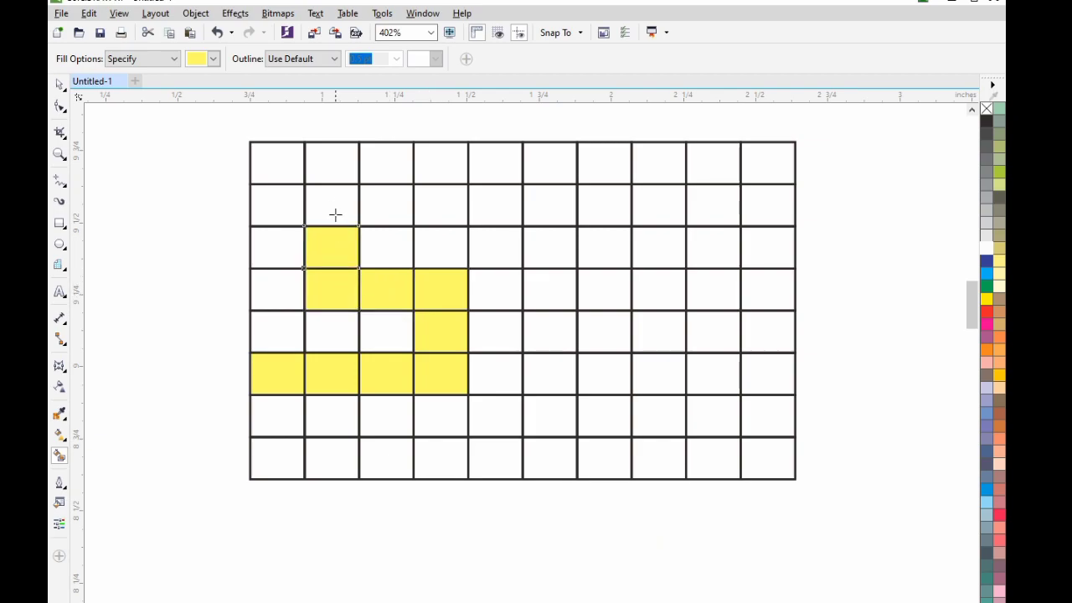
{"action": "left_click", "coordinate": [335, 212]}
{"action": "left_click", "coordinate": [385, 205]}
{"action": "left_click", "coordinate": [444, 207]}
{"action": "left_click", "coordinate": [501, 210]}
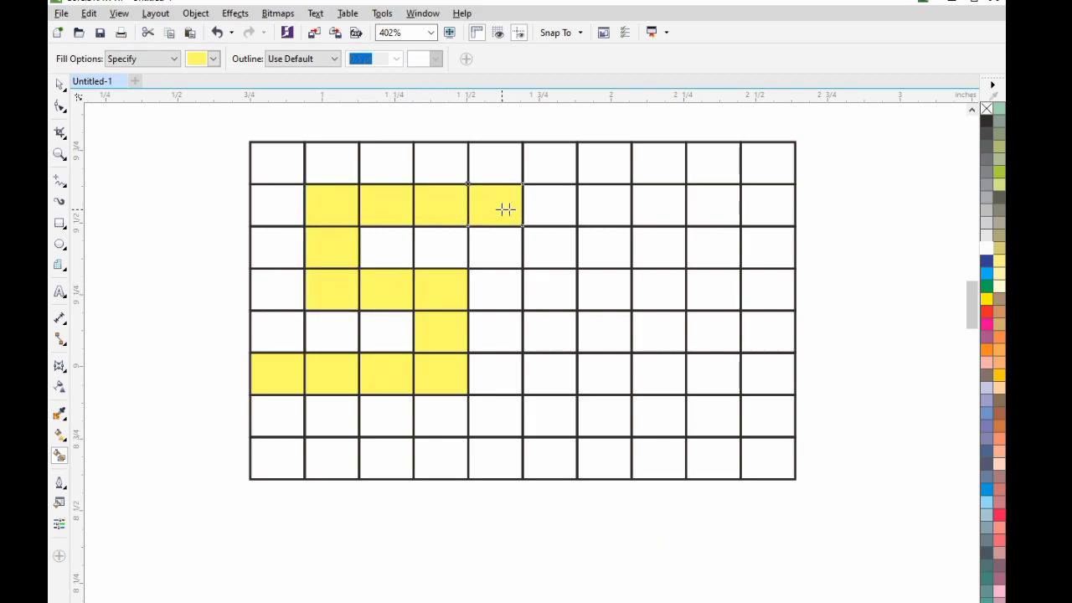
{"action": "left_click", "coordinate": [544, 208]}
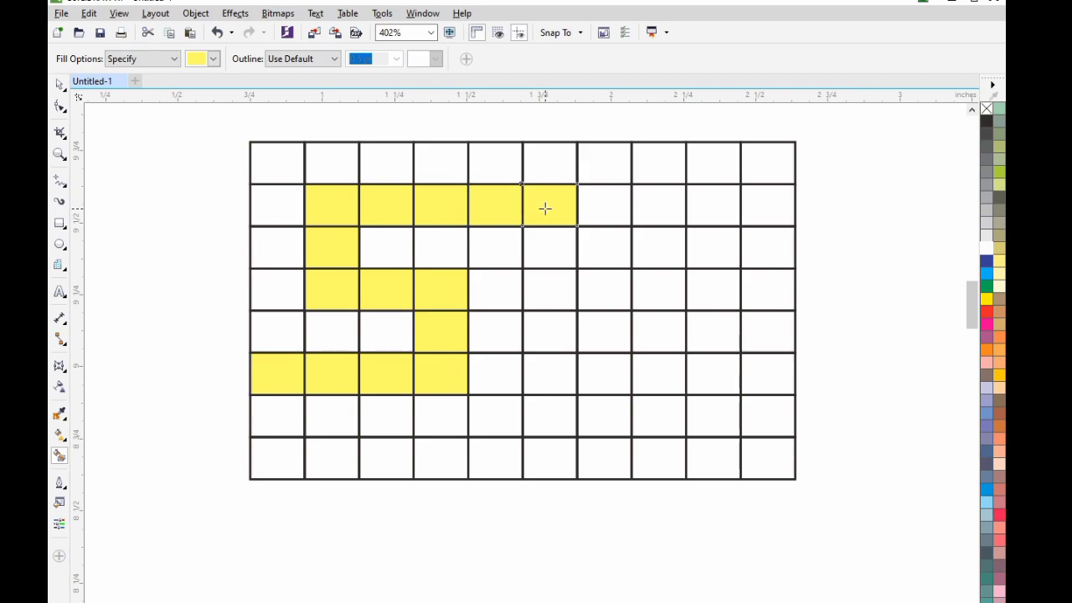
{"action": "left_click", "coordinate": [597, 212]}
{"action": "left_click", "coordinate": [601, 253]}
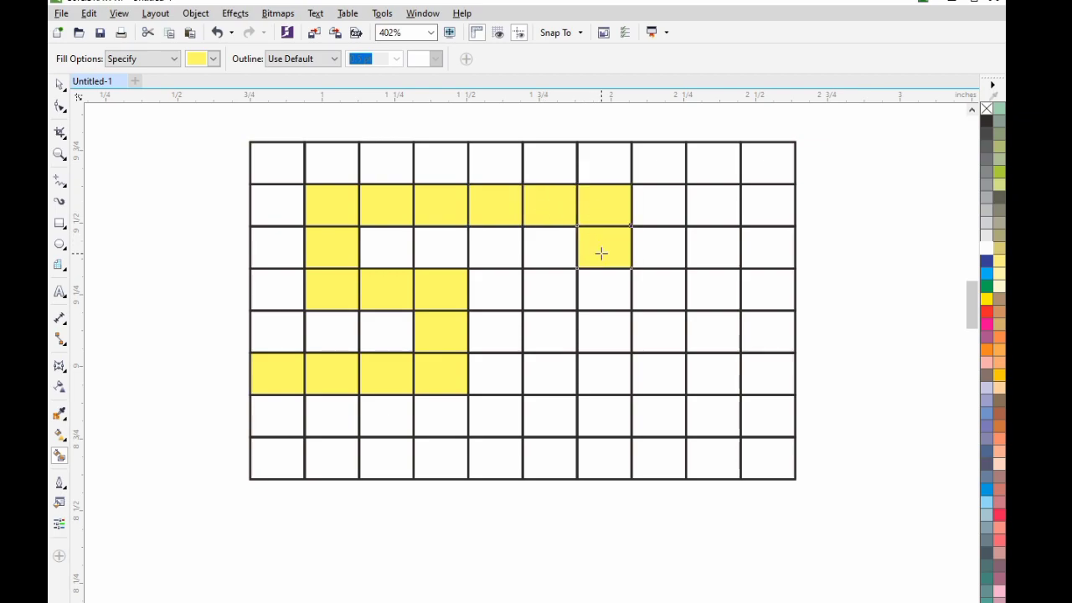
{"action": "left_click", "coordinate": [603, 297]}
{"action": "key", "text": "ctrl+z"}
{"action": "key", "text": "ctrl+z"}
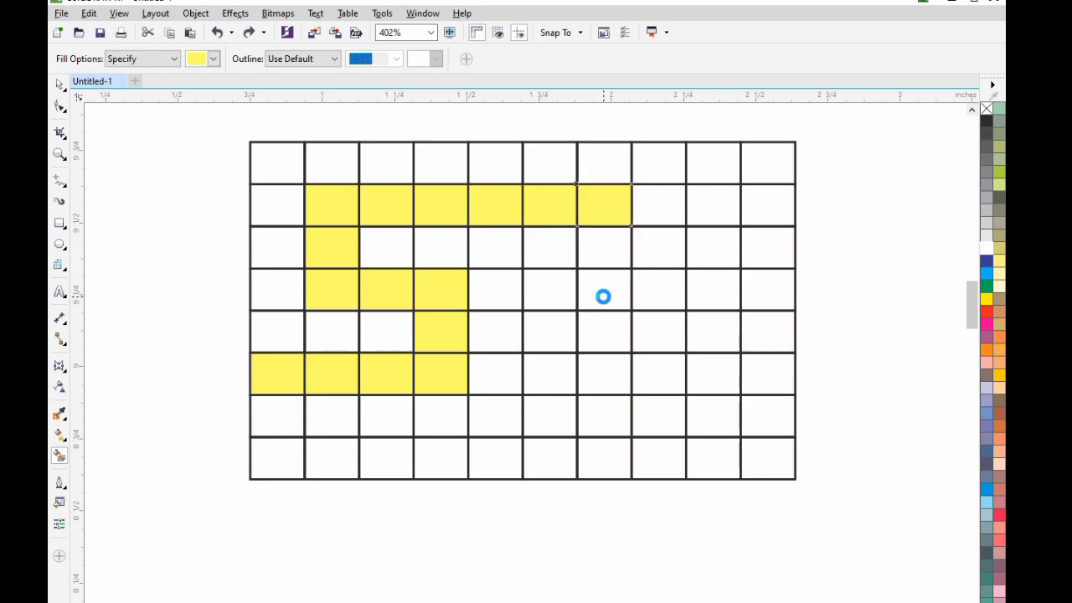
Fill the eighth-column cells in rows two to four and the fourth-row cells in columns seven and six with yellow
{"action": "left_click", "coordinate": [654, 212]}
{"action": "left_click", "coordinate": [652, 238]}
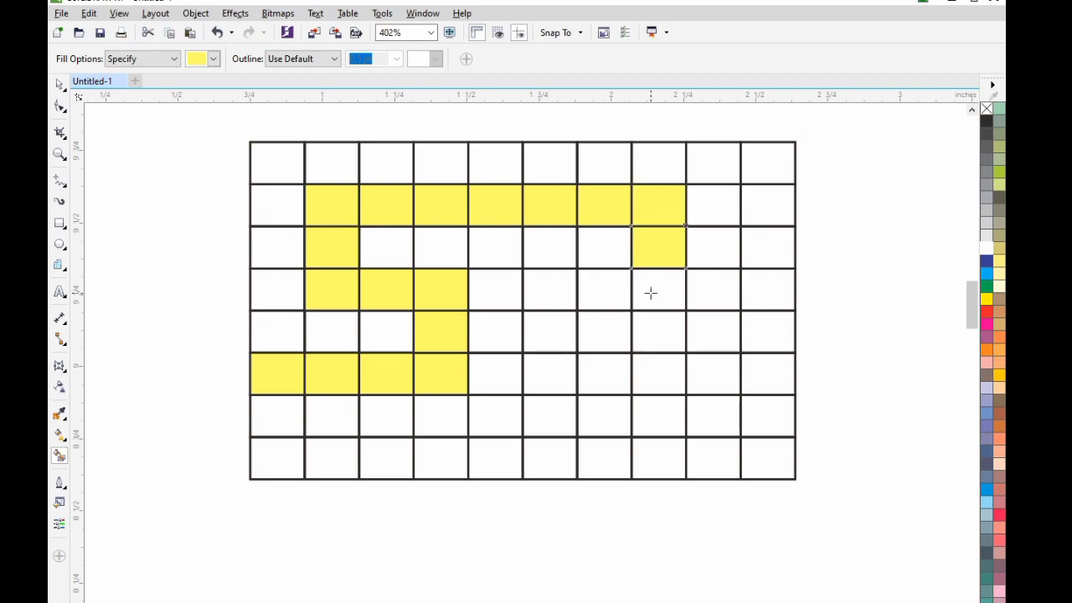
{"action": "left_click", "coordinate": [650, 292]}
{"action": "left_click", "coordinate": [610, 290]}
{"action": "left_click", "coordinate": [553, 292]}
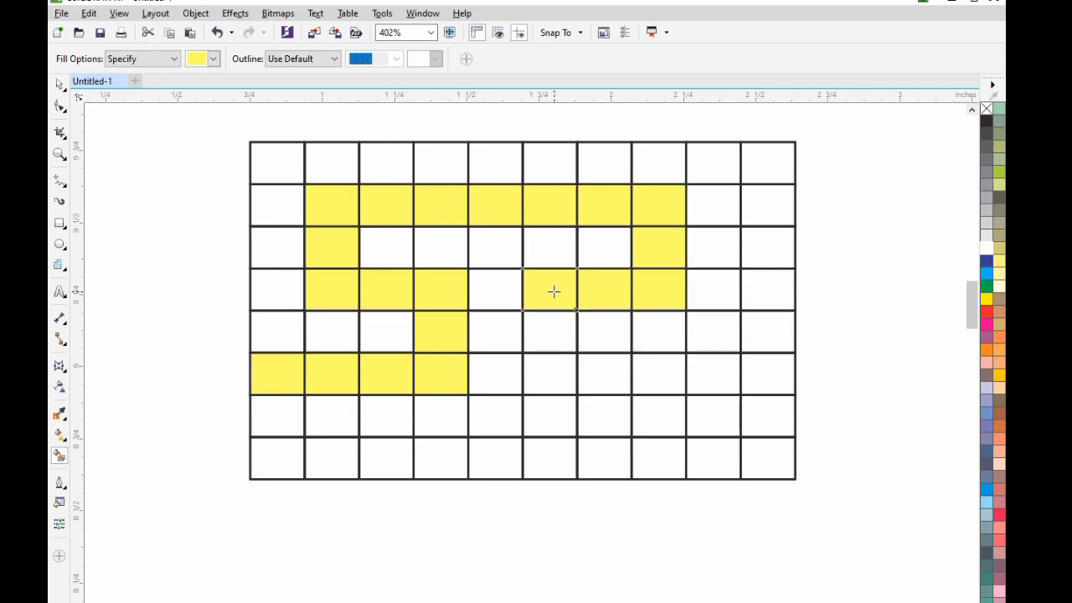
Fill the sixth-column cells in rows five and six and the sixth-row cells in columns seven to nine with yellow
{"action": "left_click", "coordinate": [552, 332]}
{"action": "left_click", "coordinate": [548, 377]}
{"action": "left_click", "coordinate": [600, 382]}
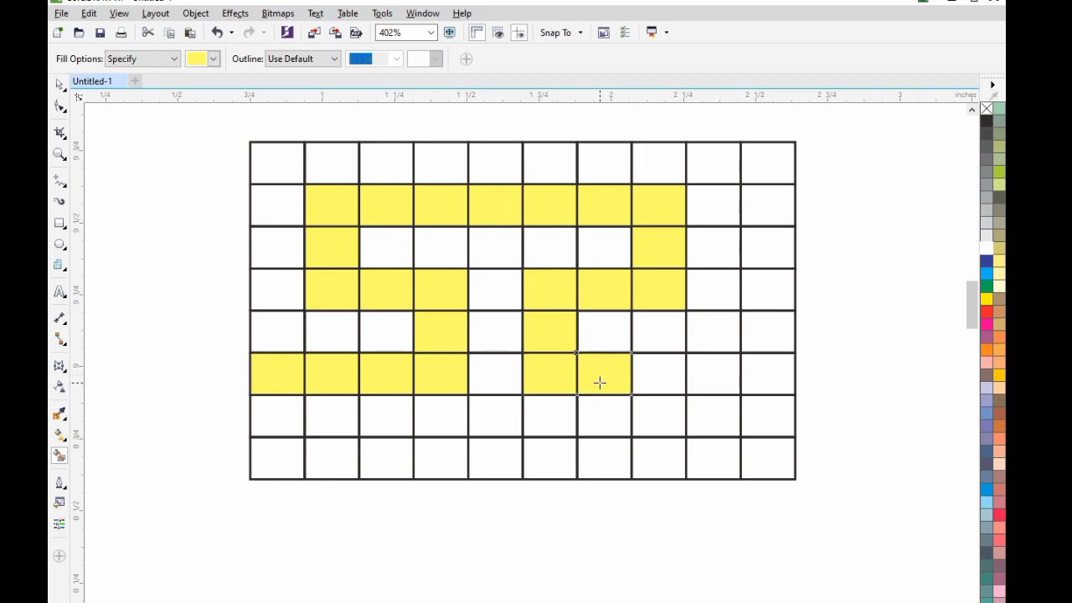
{"action": "left_click", "coordinate": [650, 383]}
{"action": "left_click", "coordinate": [700, 383]}
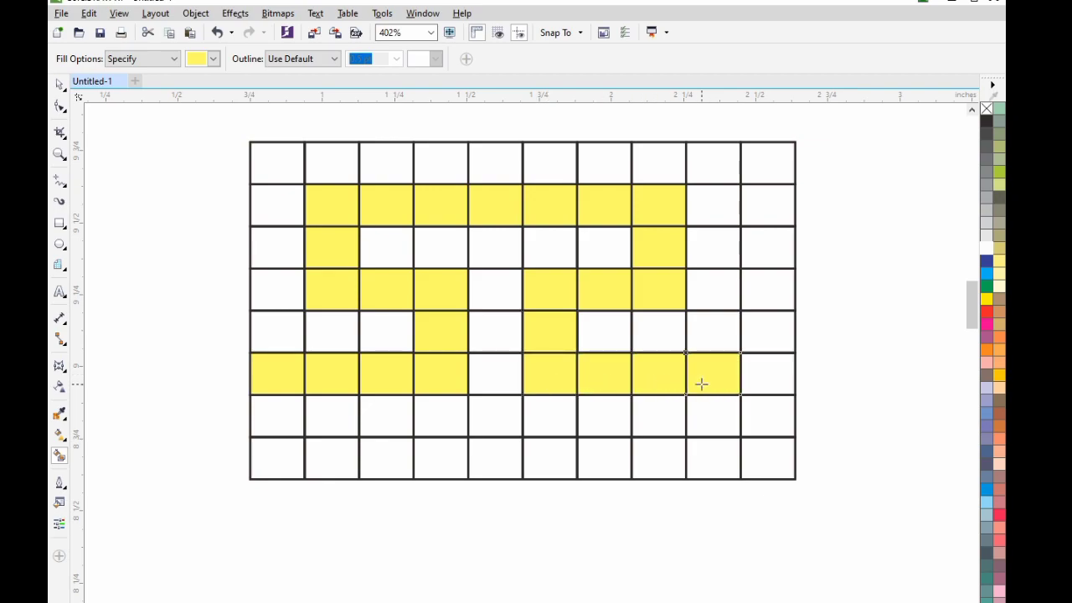
Delete the graph paper grid, leaving only the yellow cells
{"action": "left_click", "coordinate": [58, 83]}
{"action": "left_click", "coordinate": [243, 154]}
{"action": "left_click", "coordinate": [251, 153]}
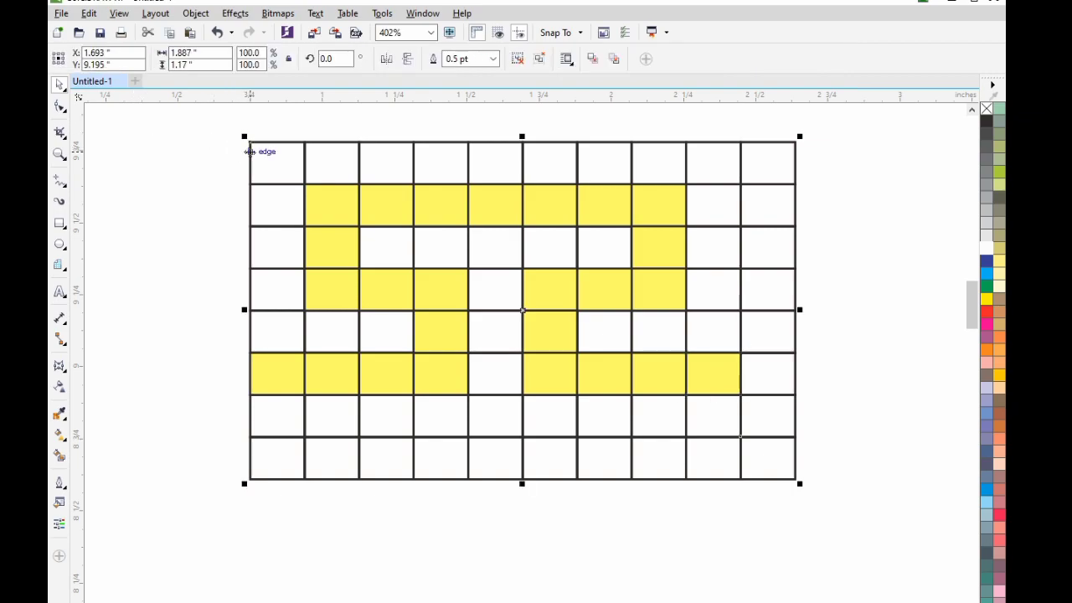
{"action": "left_click", "coordinate": [249, 156]}
{"action": "left_click", "coordinate": [250, 154]}
{"action": "key", "text": "Delete"}
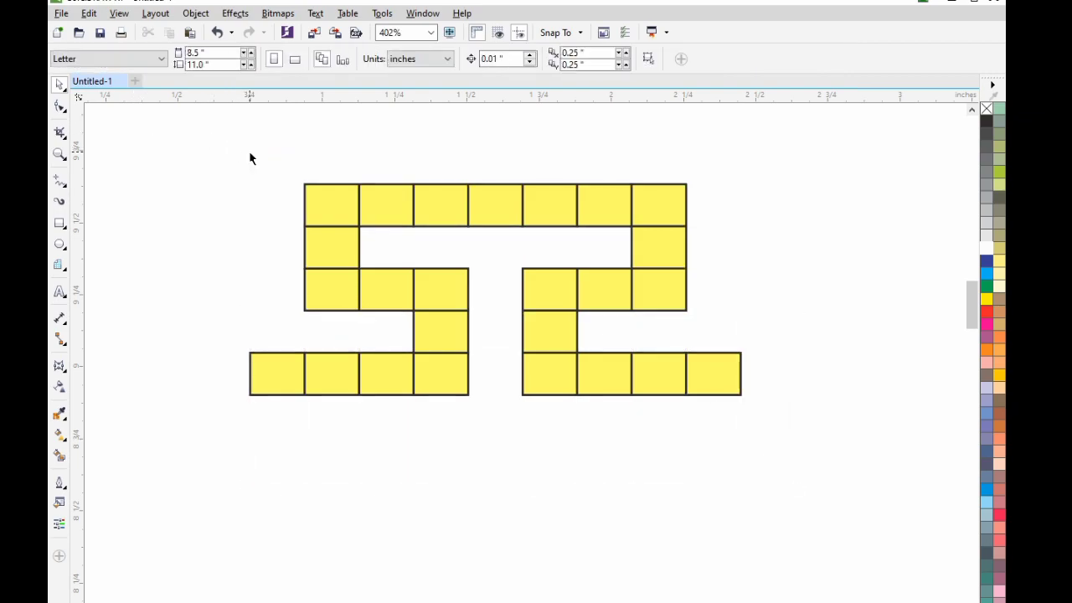
Weld all the yellow cells into one continuous shape
{"action": "left_click_drag", "start_coordinate": [184, 144], "coordinate": [763, 413]}
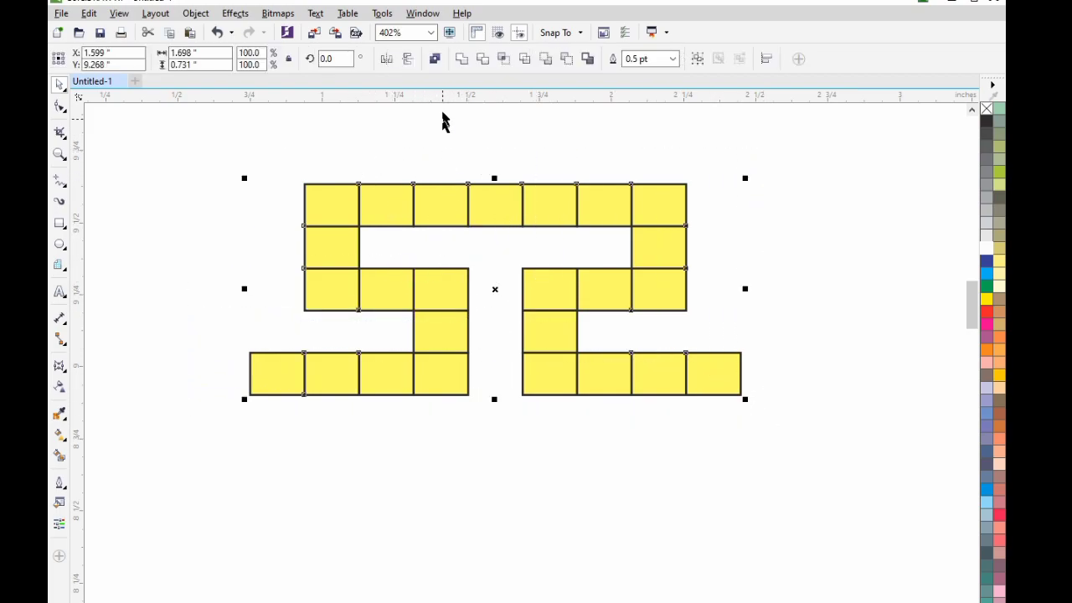
{"action": "left_click", "coordinate": [461, 60]}
{"action": "left_click", "coordinate": [411, 145]}
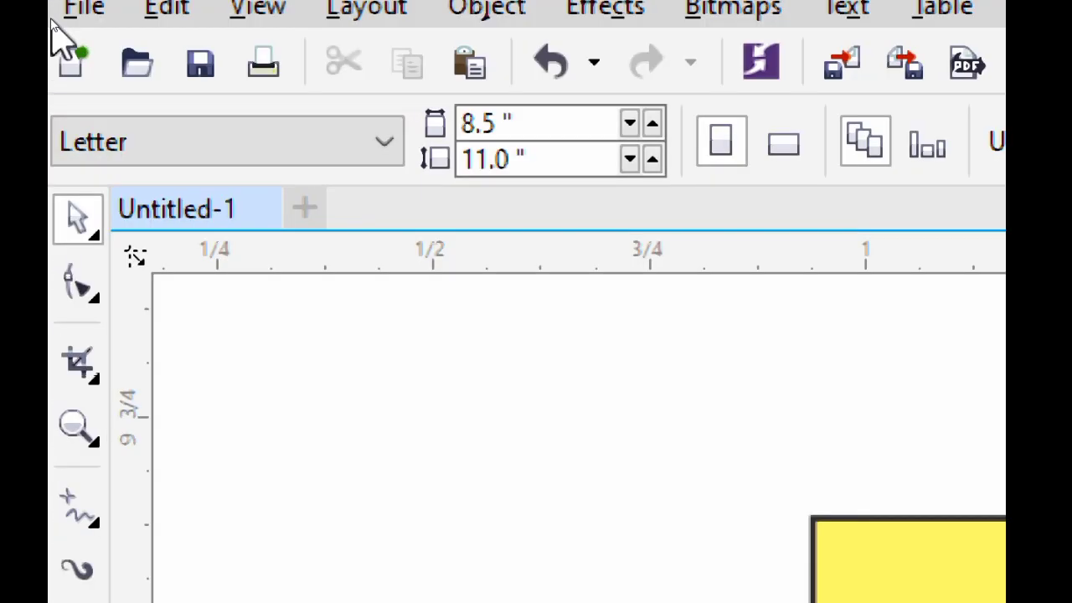
Import the goldd image at about 1.87 by 1.05 inches and move it down and left, partly overlapping the yellow shape
{"action": "left_click", "coordinate": [80, 8]}
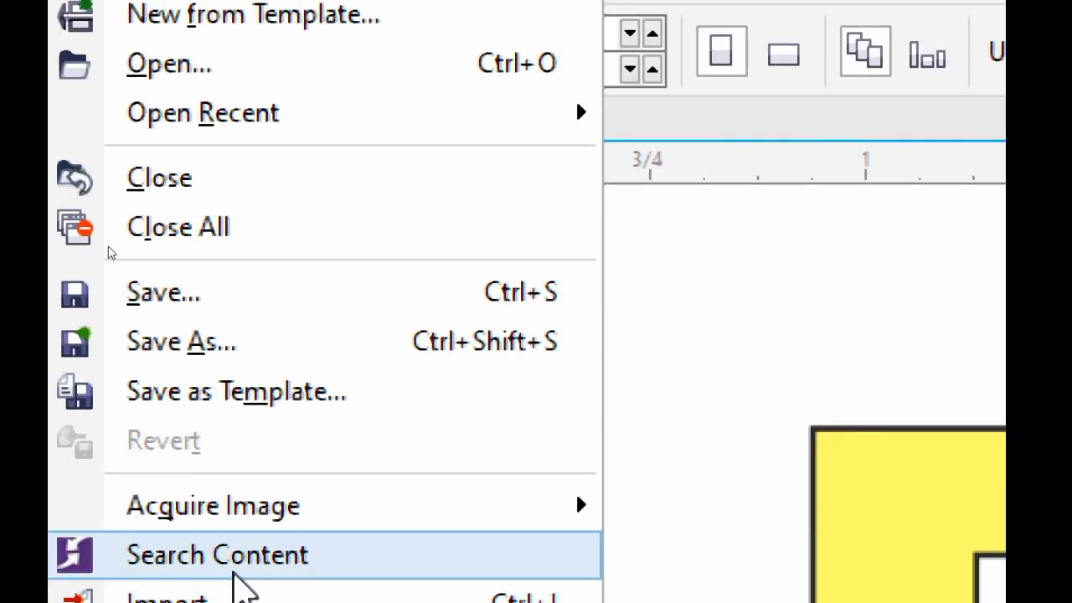
{"action": "left_click", "coordinate": [238, 596]}
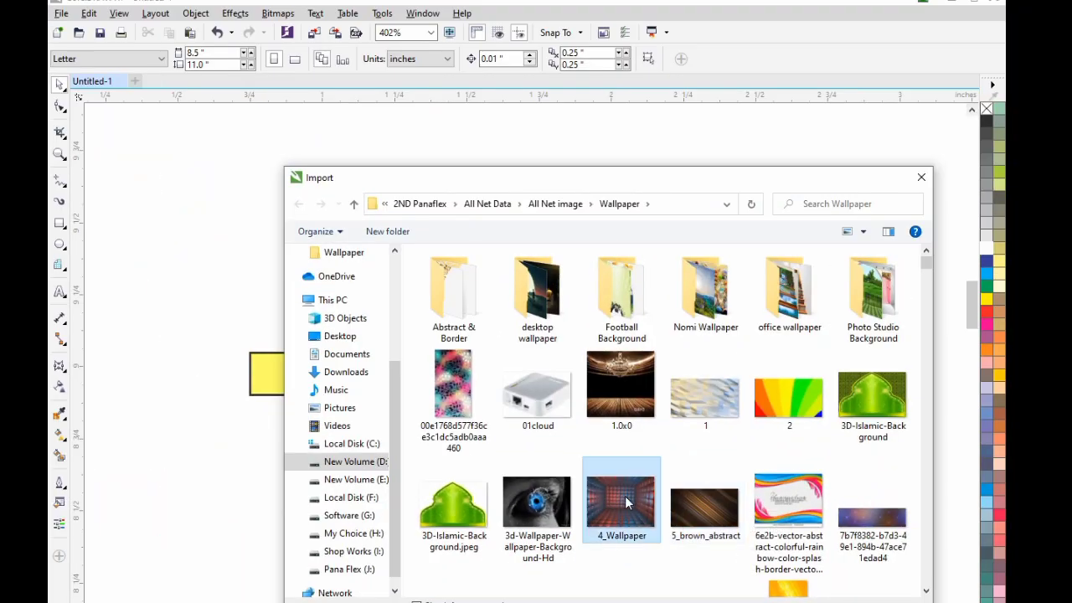
{"action": "key", "text": "g"}
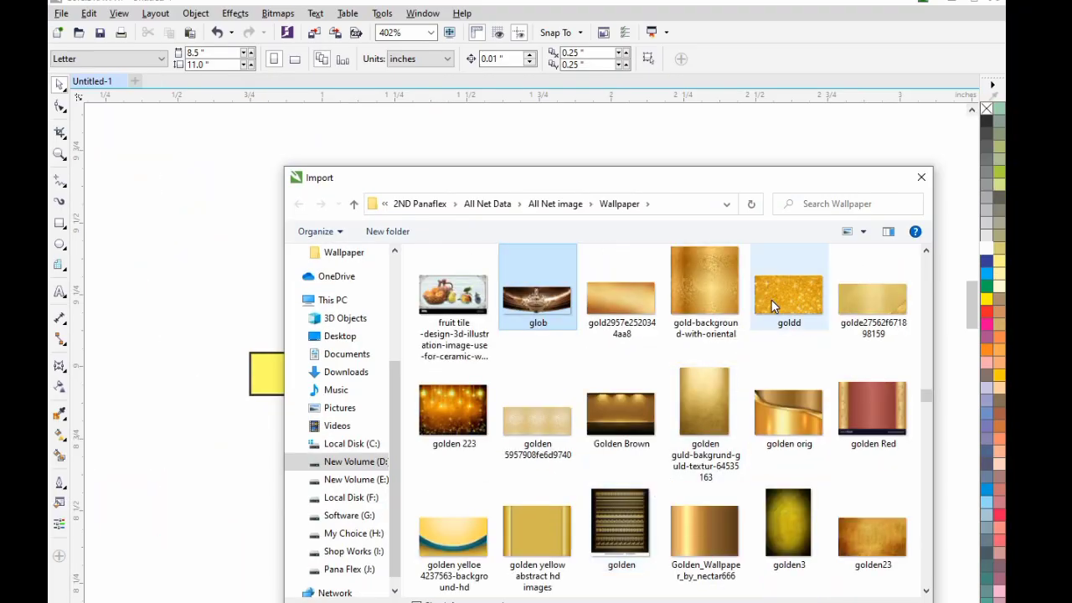
{"action": "left_click", "coordinate": [773, 306]}
{"action": "double_click", "coordinate": [772, 306]}
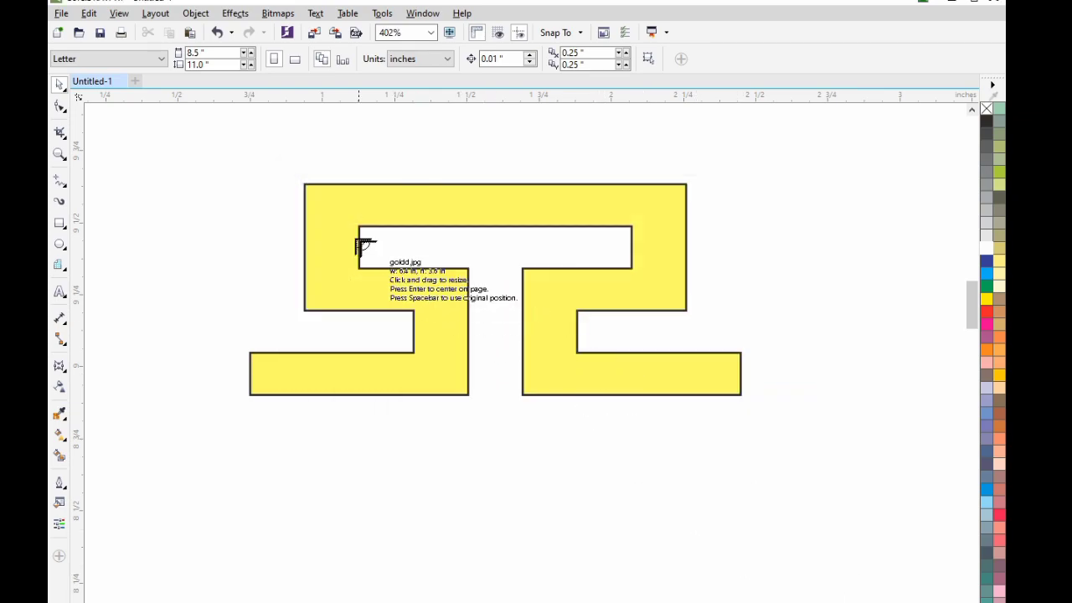
{"action": "left_click_drag", "start_coordinate": [217, 152], "coordinate": [793, 445]}
{"action": "left_click_drag", "start_coordinate": [562, 338], "coordinate": [505, 424]}
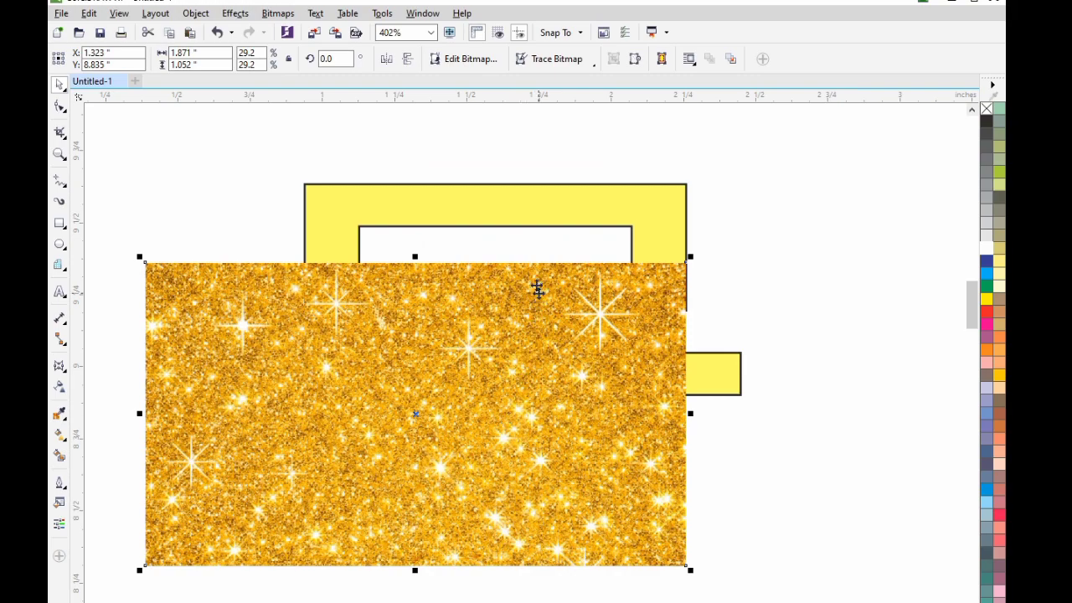
Bring the yellow shape to the front and align its center horizontally and vertically with the gold glitter image
{"action": "left_click", "coordinate": [525, 216]}
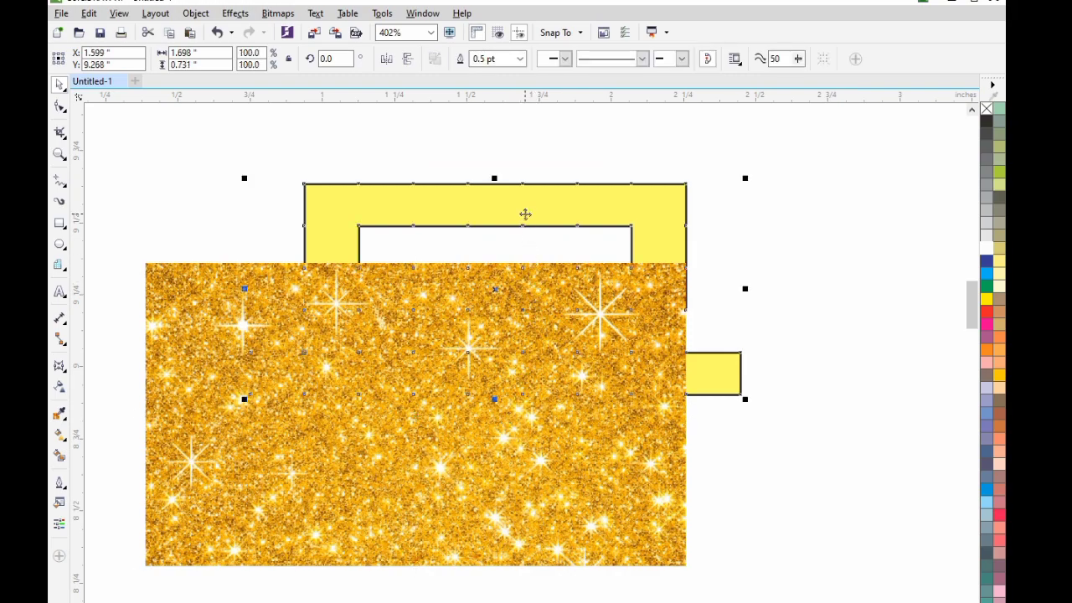
{"action": "key", "text": "shift+Page_Up"}
{"action": "left_click", "coordinate": [474, 482], "text": "shift"}
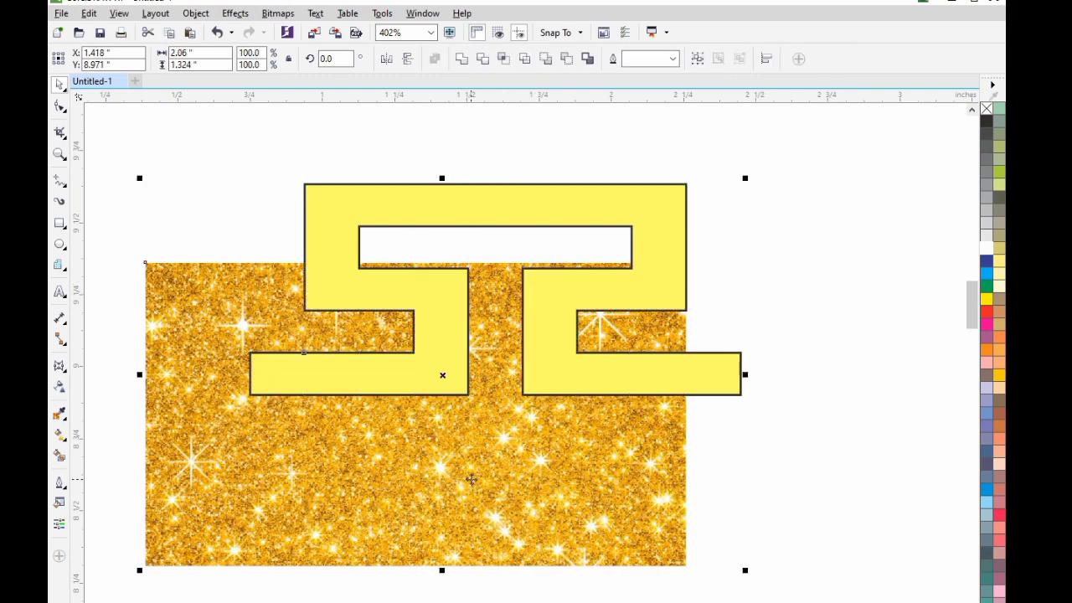
{"action": "key", "text": "e"}
{"action": "key", "text": "c"}
PowerClip the gold glitter image inside the welded yellow shape
{"action": "left_click", "coordinate": [484, 238]}
{"action": "left_click", "coordinate": [480, 278]}
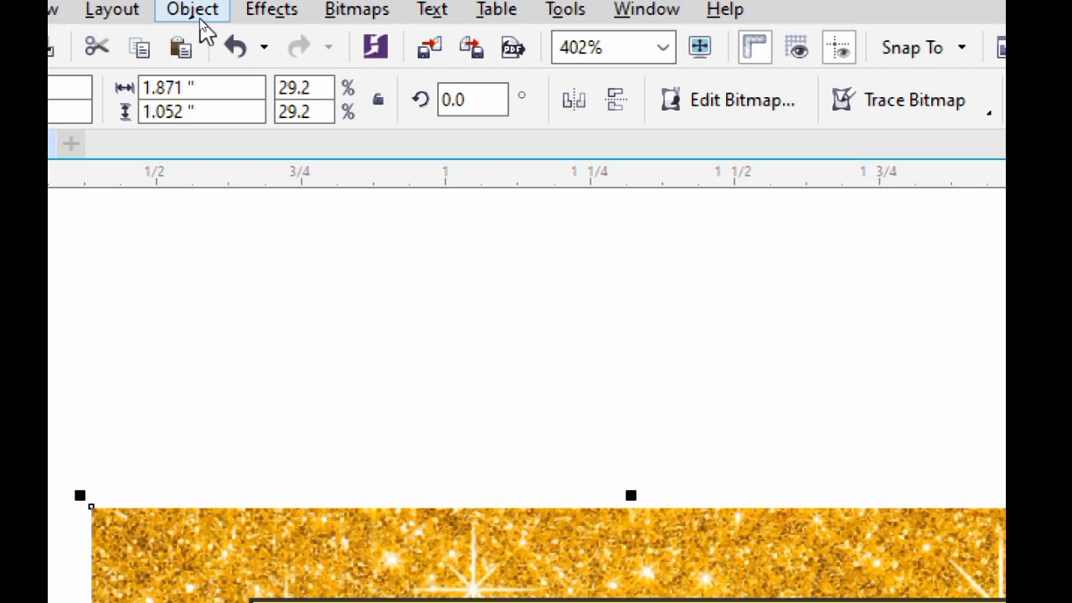
{"action": "left_click", "coordinate": [201, 18]}
{"action": "mouse_move", "coordinate": [256, 281]}
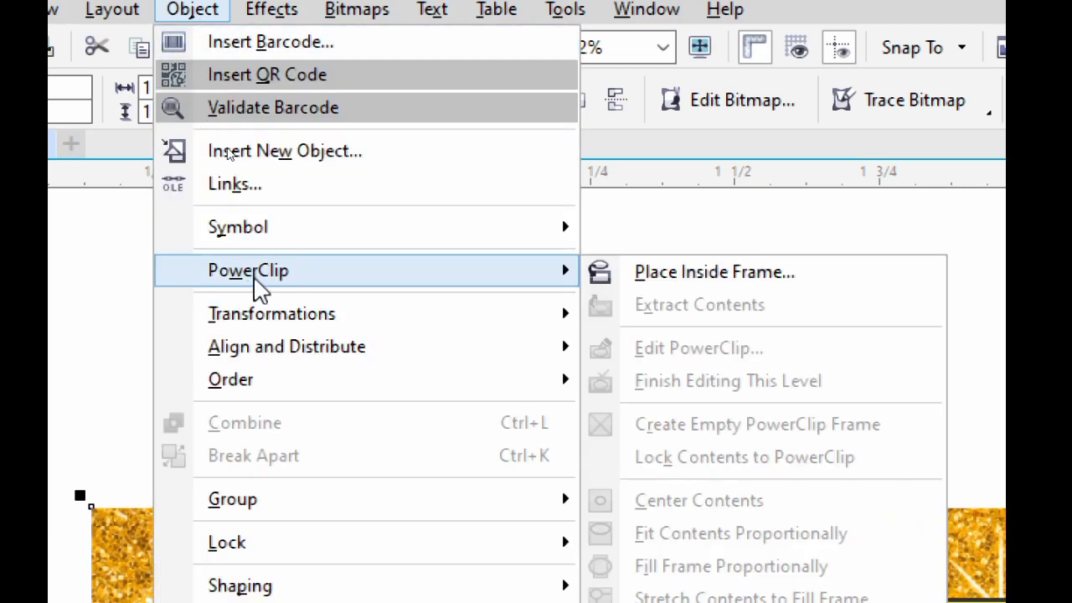
{"action": "left_click", "coordinate": [682, 275]}
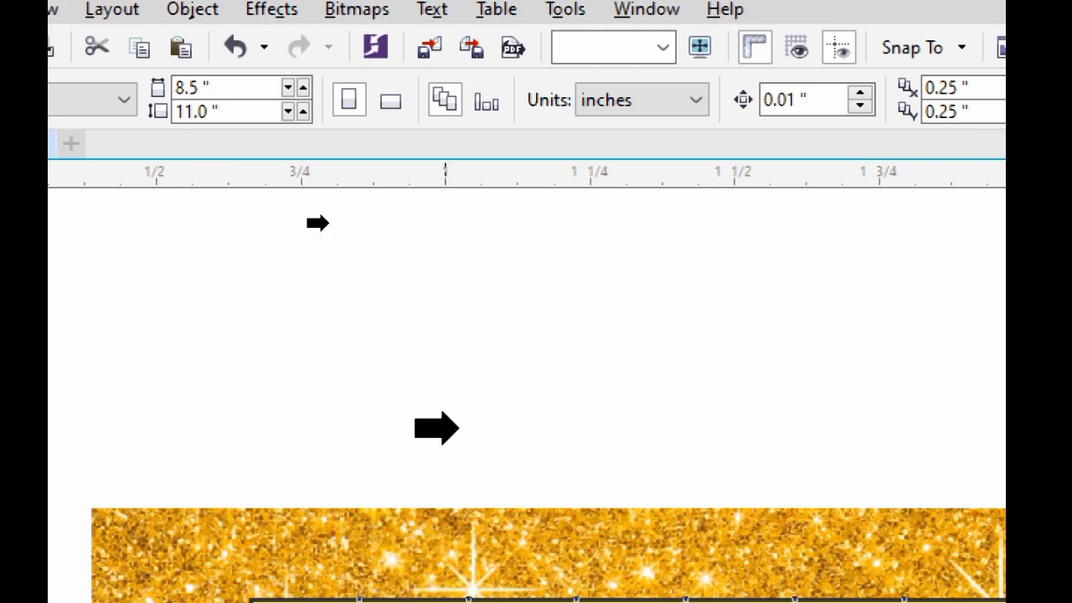
{"action": "left_click", "coordinate": [459, 429]}
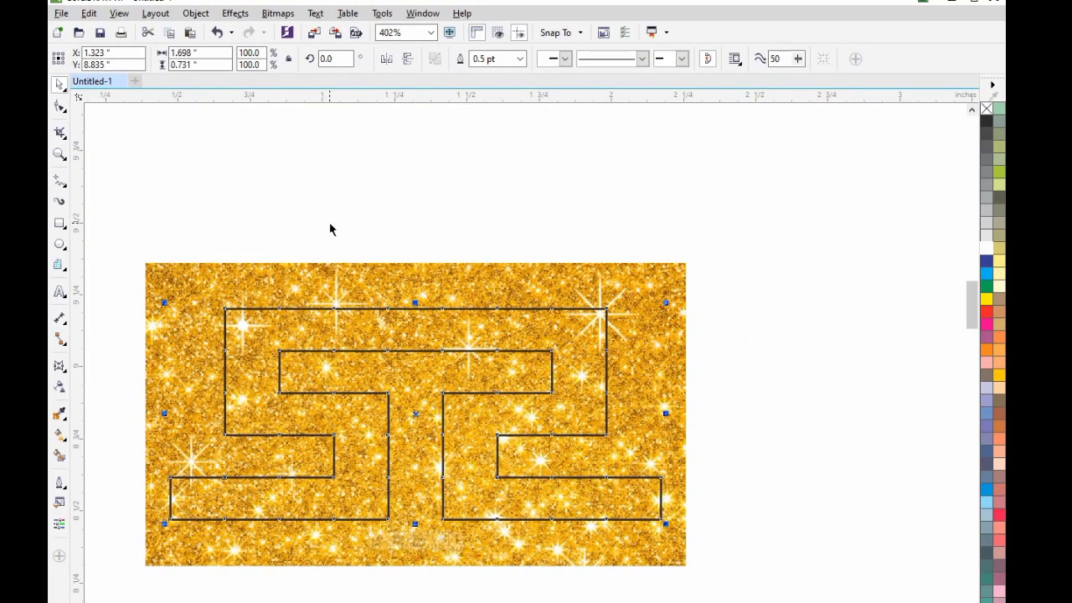
{"action": "left_click", "coordinate": [329, 230]}
{"action": "left_click", "coordinate": [348, 283]}
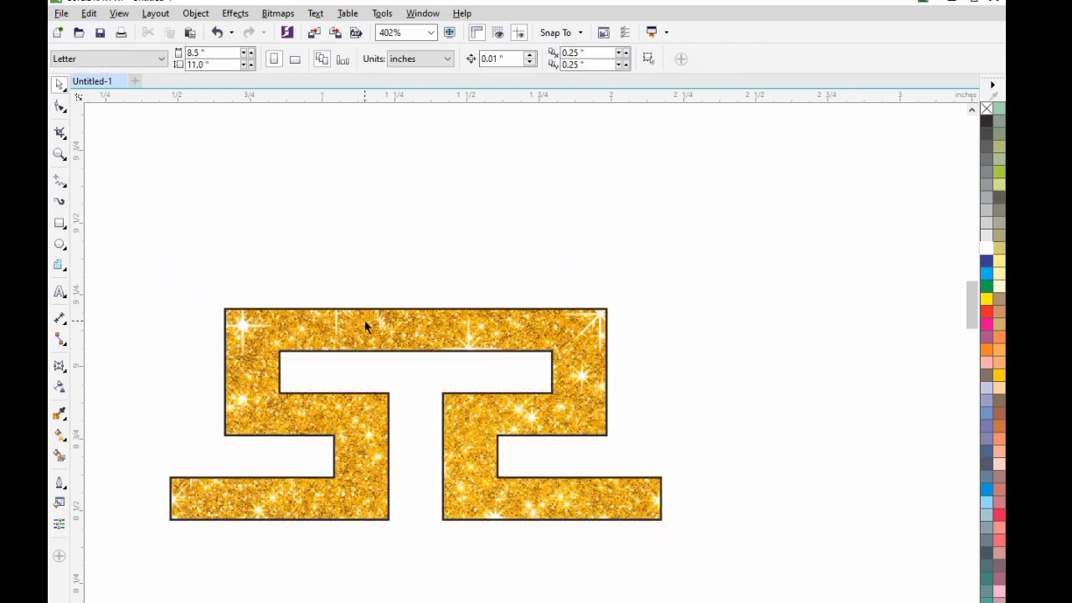
Remove the outline from the gold glitter shape
{"action": "left_click", "coordinate": [365, 321]}
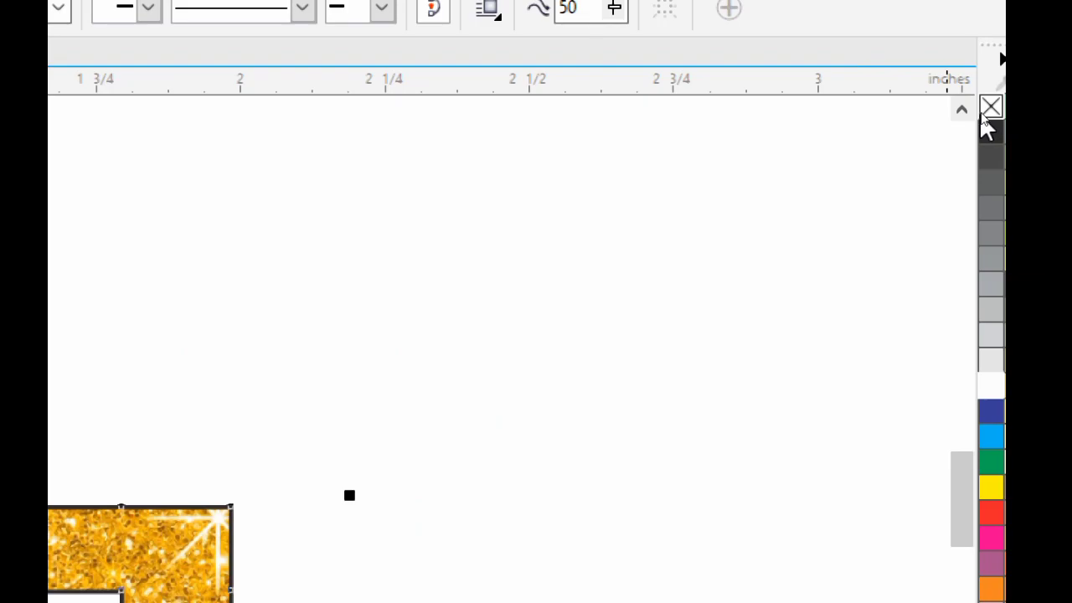
{"action": "right_click", "coordinate": [990, 107]}
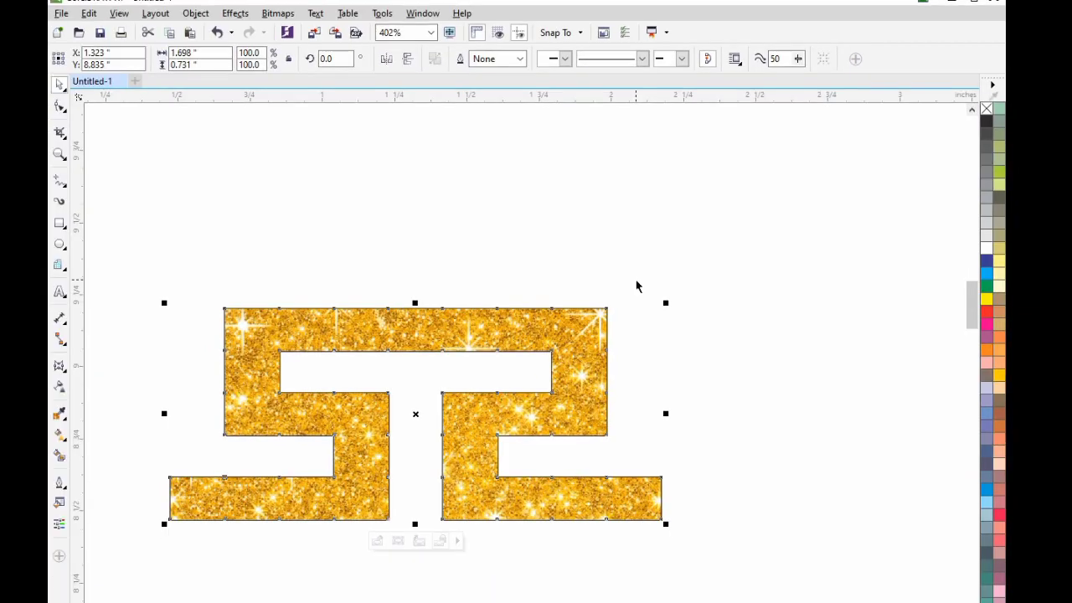
Move the gold glitter shape up and to the right, and delete the object left behind
{"action": "scroll", "coordinate": [596, 295], "scroll_direction": "down", "scroll_amount": 2}
{"action": "left_click_drag", "start_coordinate": [472, 311], "coordinate": [583, 166]}
{"action": "left_click", "coordinate": [481, 319]}
{"action": "key", "text": "Delete"}
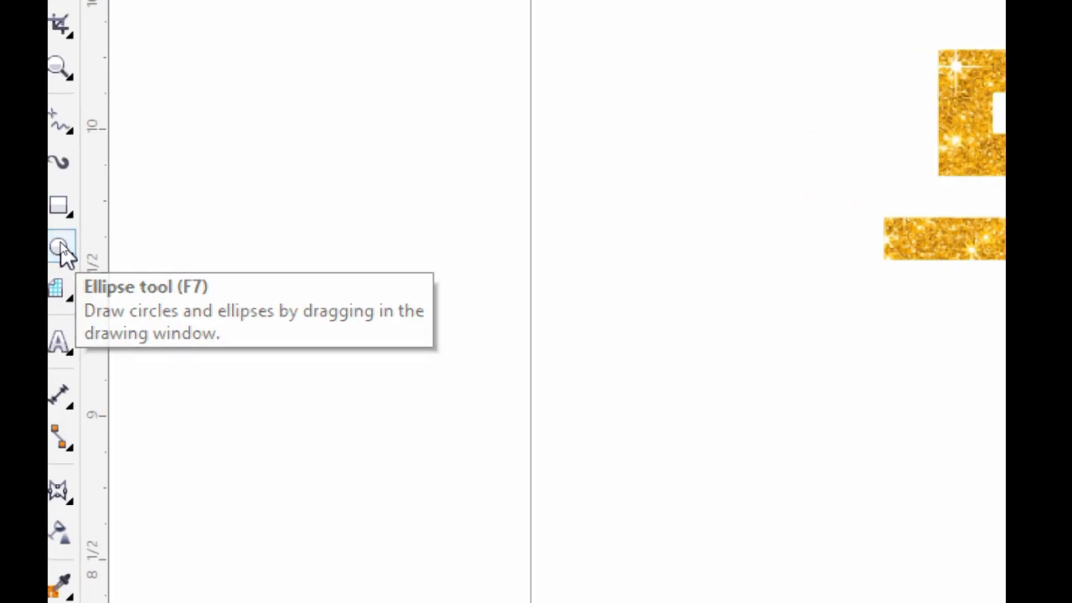
Draw a circle about 2.5 inches in diameter below the gold glitter shape
{"action": "left_click", "coordinate": [62, 248]}
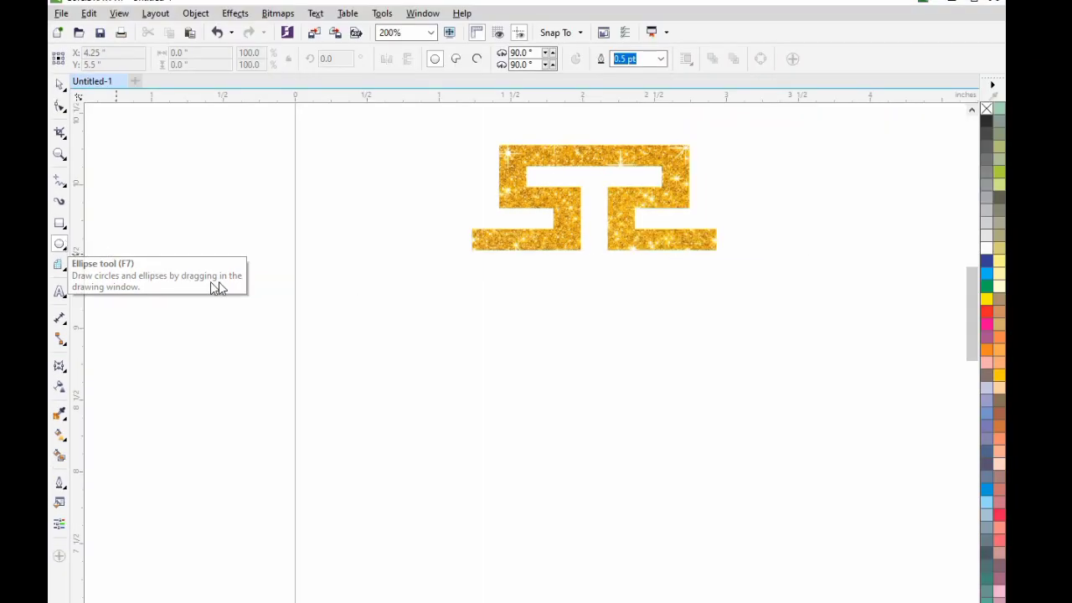
{"action": "left_click_drag", "start_coordinate": [450, 303], "coordinate": [812, 602]}
{"action": "left_click", "coordinate": [63, 87]}
Set the circle's outline width to 1.5 pt
{"action": "scroll", "coordinate": [285, 188], "scroll_direction": "down", "scroll_amount": 3}
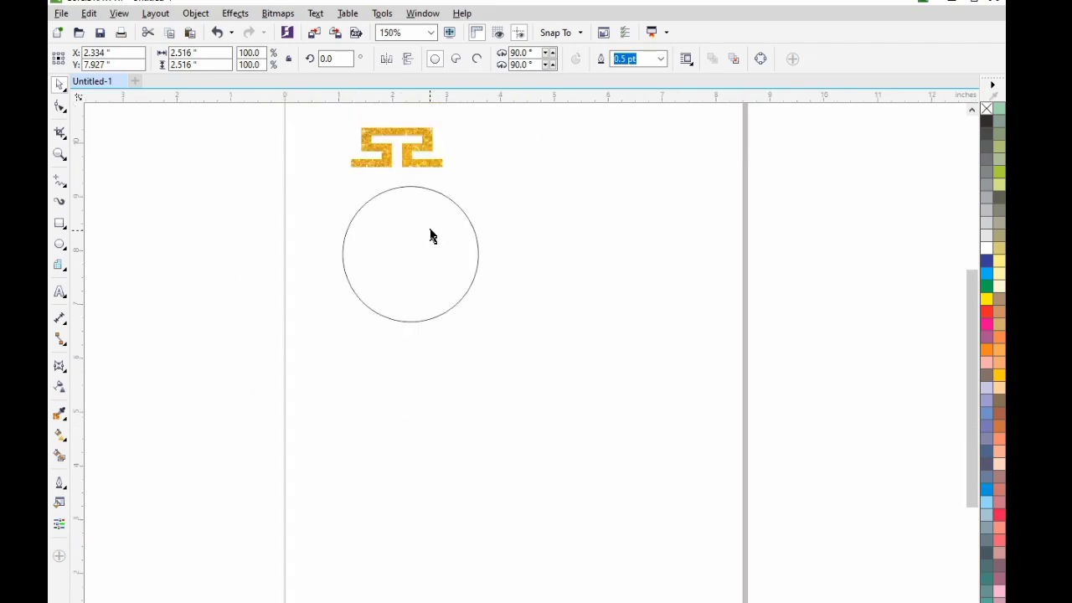
{"action": "left_click_drag", "start_coordinate": [327, 133], "coordinate": [549, 385]}
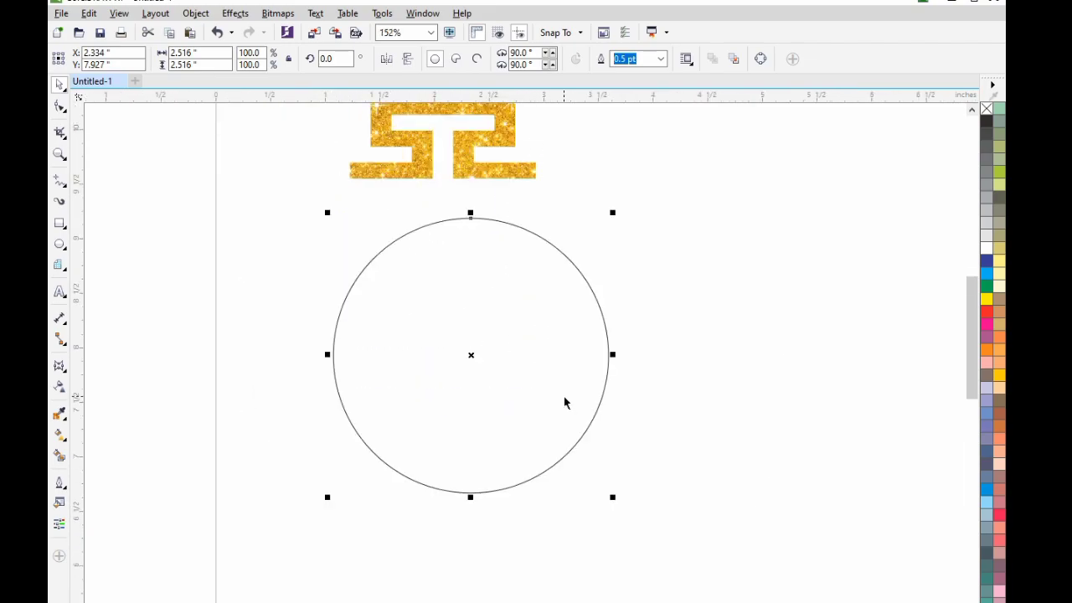
{"action": "left_click", "coordinate": [584, 236]}
{"action": "left_click", "coordinate": [556, 251]}
{"action": "left_click", "coordinate": [662, 60]}
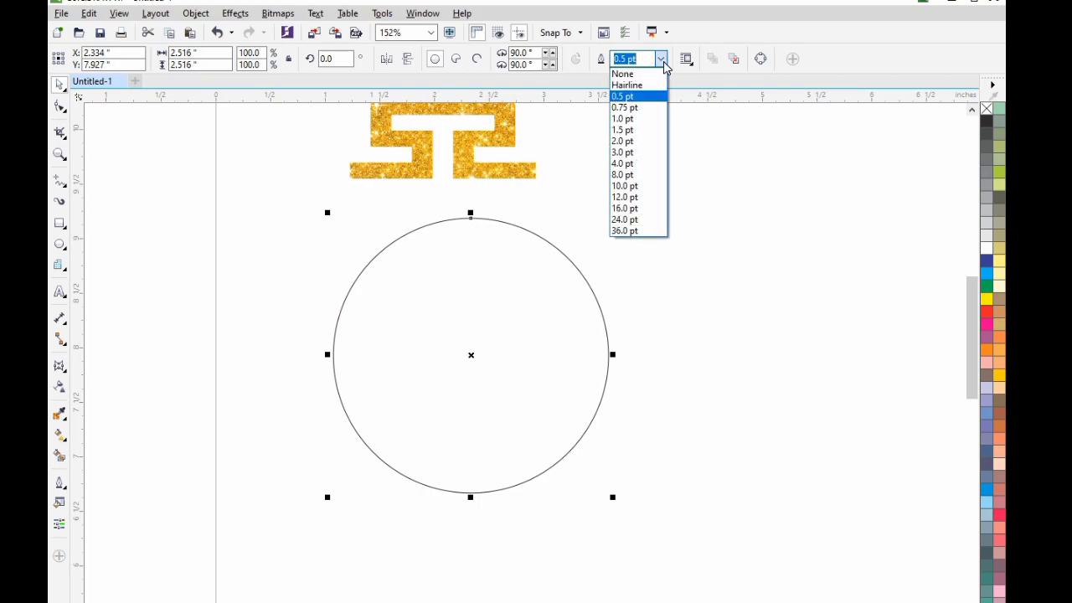
{"action": "left_click", "coordinate": [651, 130]}
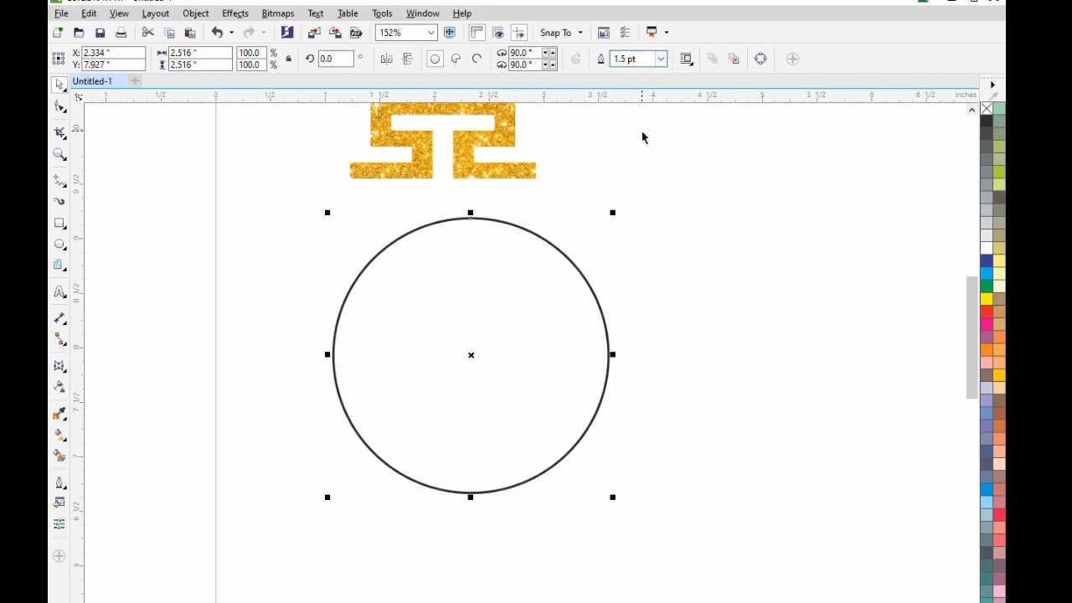
{"action": "left_click", "coordinate": [469, 201]}
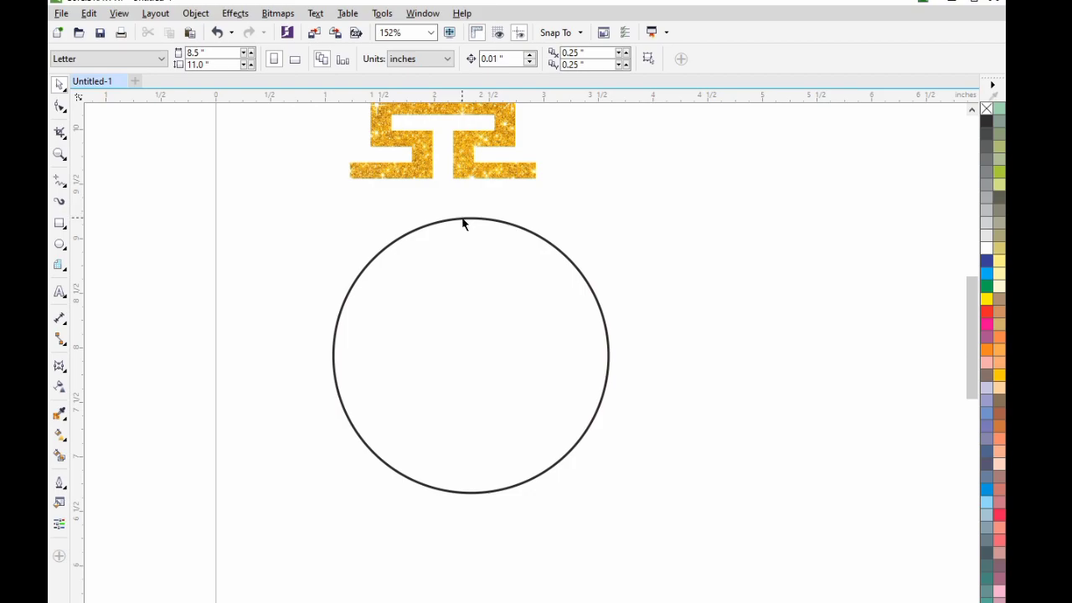
Copy the circle and paste the duplicate in the same position
{"action": "right_click", "coordinate": [464, 221]}
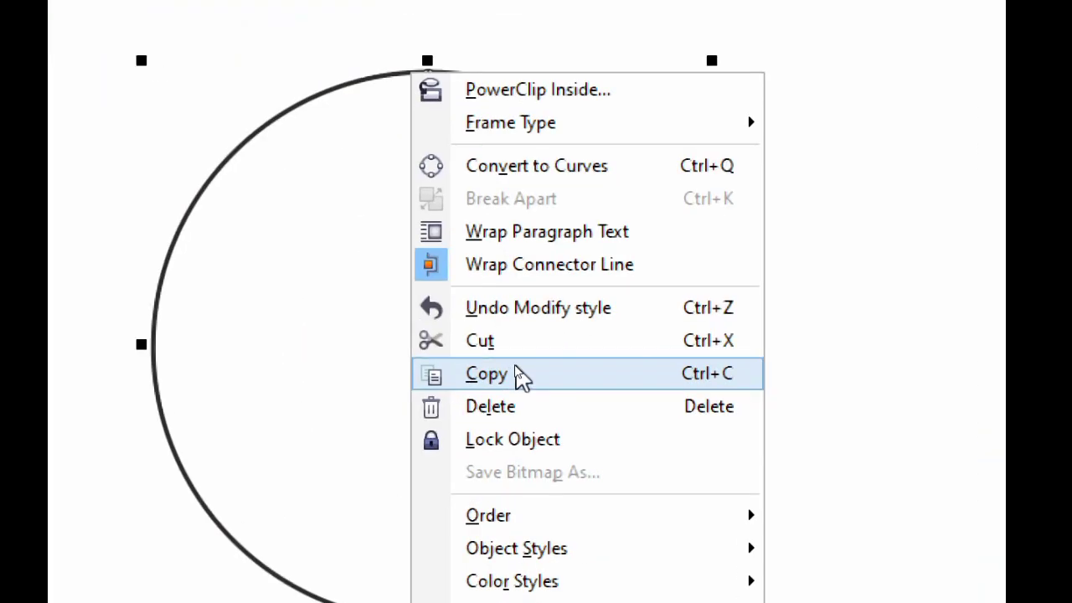
{"action": "left_click", "coordinate": [518, 374]}
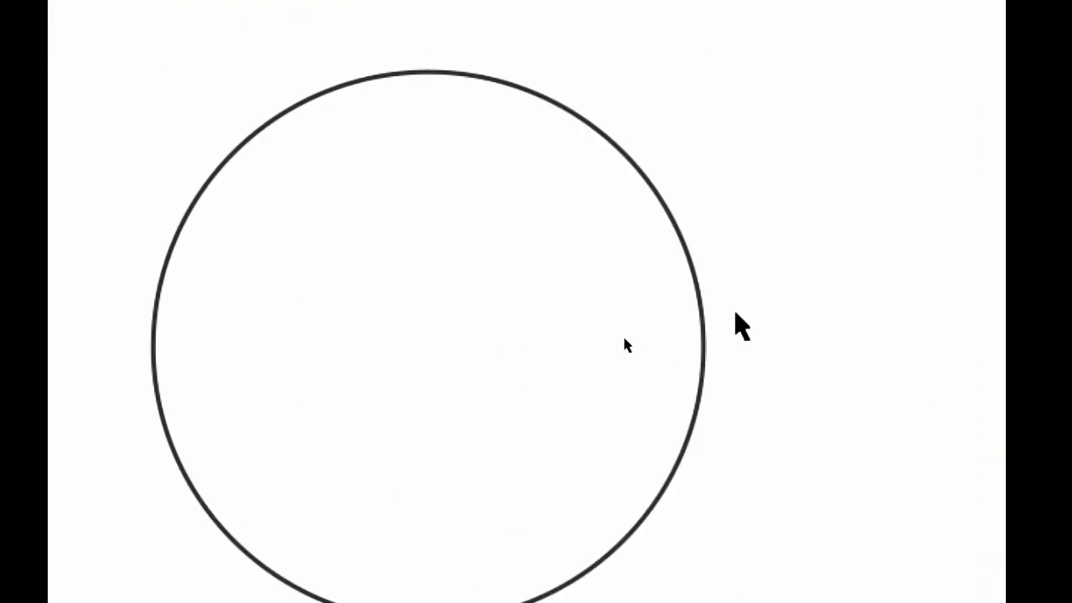
{"action": "right_click", "coordinate": [737, 319]}
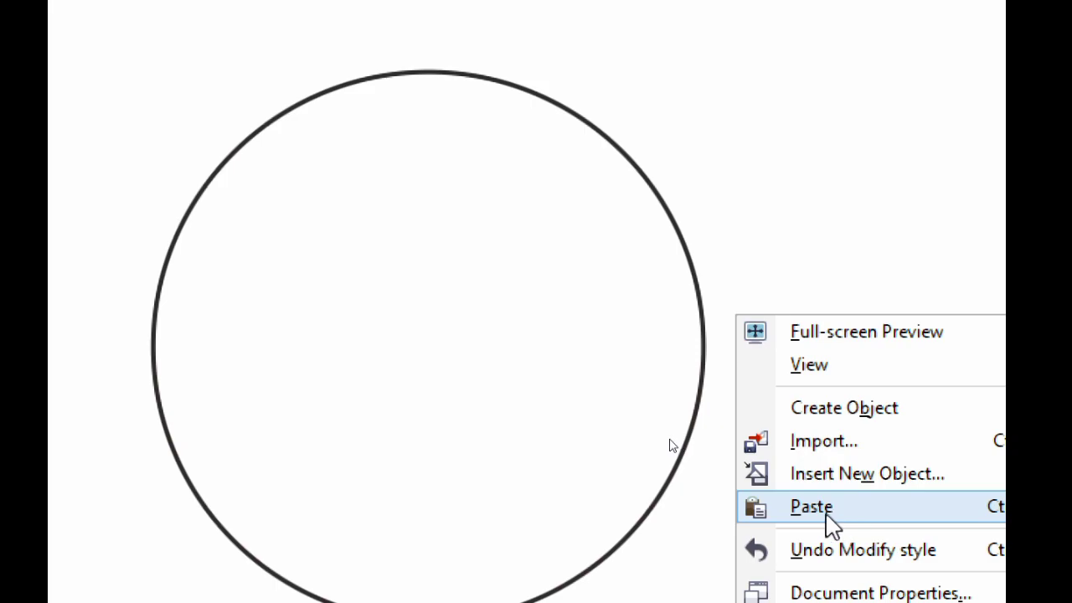
{"action": "left_click", "coordinate": [904, 512]}
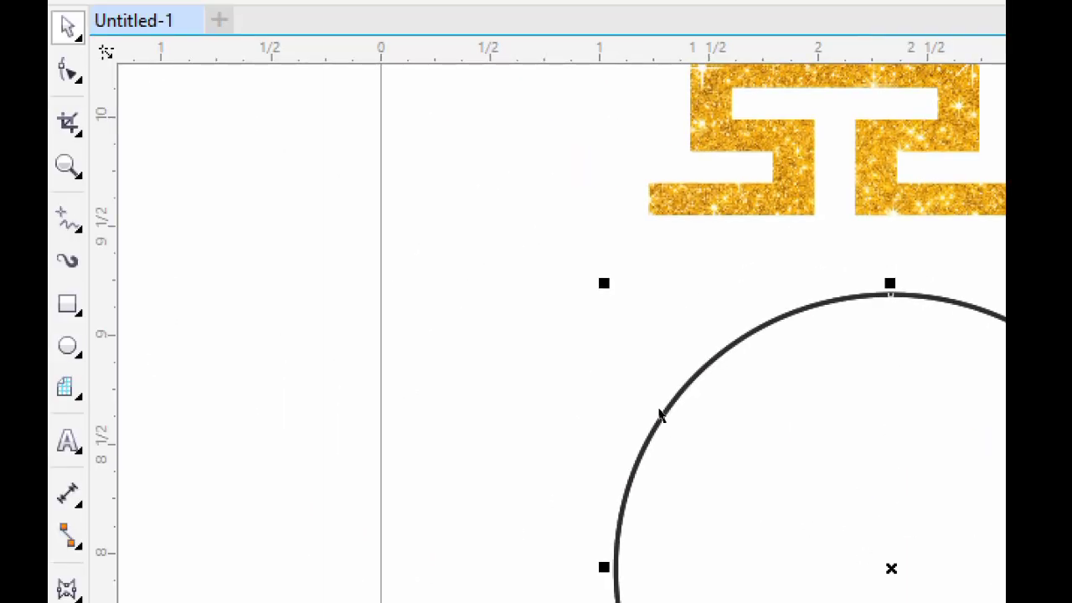
{"action": "left_click", "coordinate": [657, 411]}
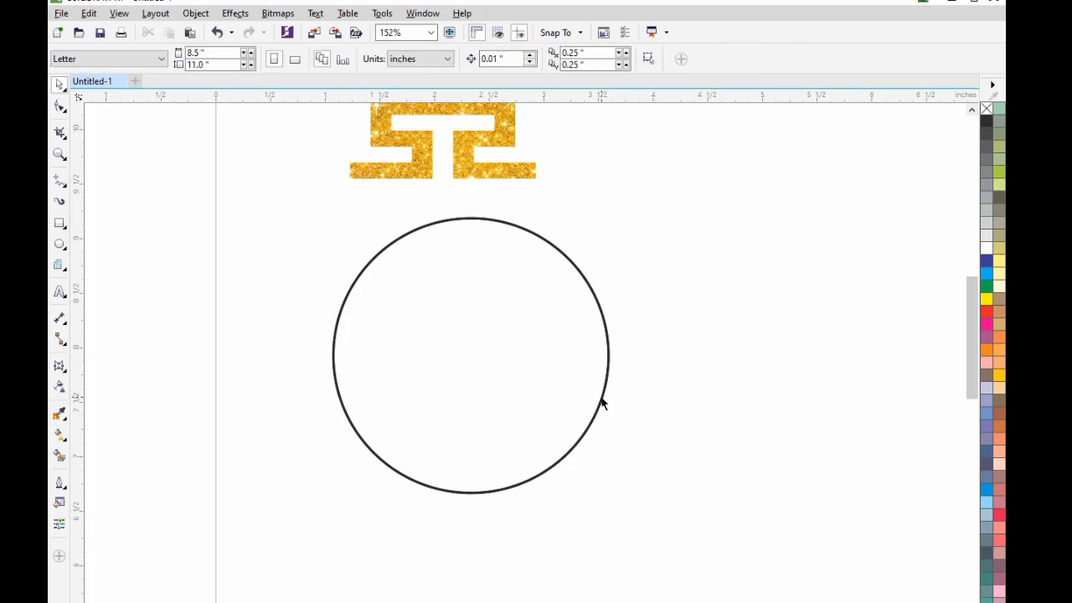
{"action": "left_click_drag", "start_coordinate": [603, 405], "coordinate": [675, 402]}
{"action": "key", "text": "ctrl+z"}
Scale the duplicate circle down from its center to about 2 inches in diameter, forming a concentric ring
{"action": "left_click_drag", "start_coordinate": [612, 212], "coordinate": [586, 241]}
{"action": "left_click", "coordinate": [608, 242]}
{"action": "scroll", "coordinate": [460, 246], "scroll_direction": "down", "scroll_amount": 2}
{"action": "left_click_drag", "start_coordinate": [349, 168], "coordinate": [632, 455]}
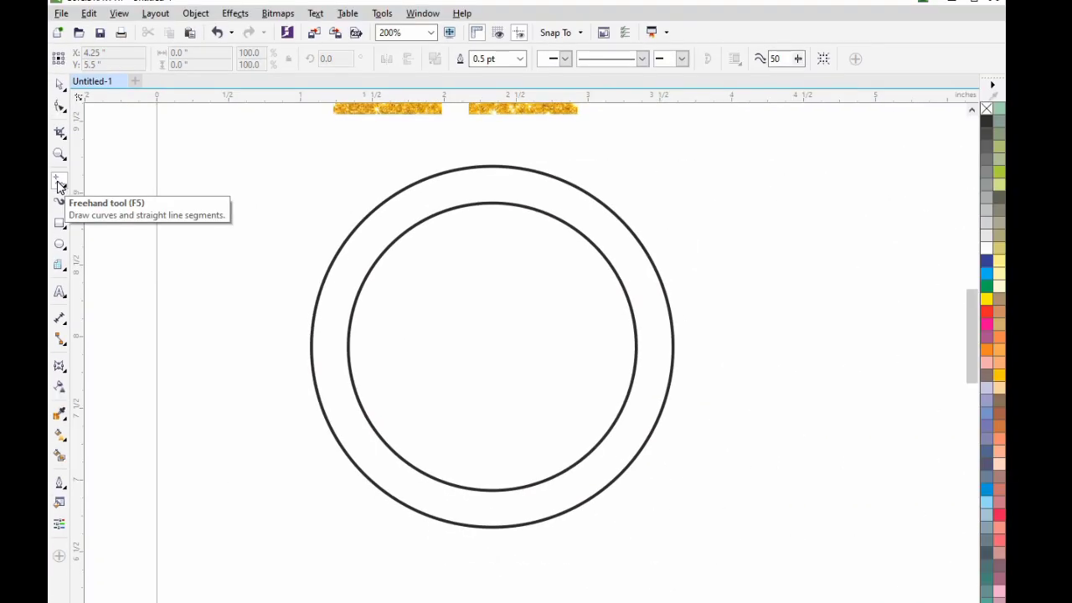
Draw a vertical line about 2.8 inches long through both circles and center it horizontally on the outer circle
{"action": "left_click", "coordinate": [58, 184]}
{"action": "left_click", "coordinate": [495, 146]}
{"action": "left_click", "coordinate": [517, 546]}
{"action": "left_click", "coordinate": [59, 84]}
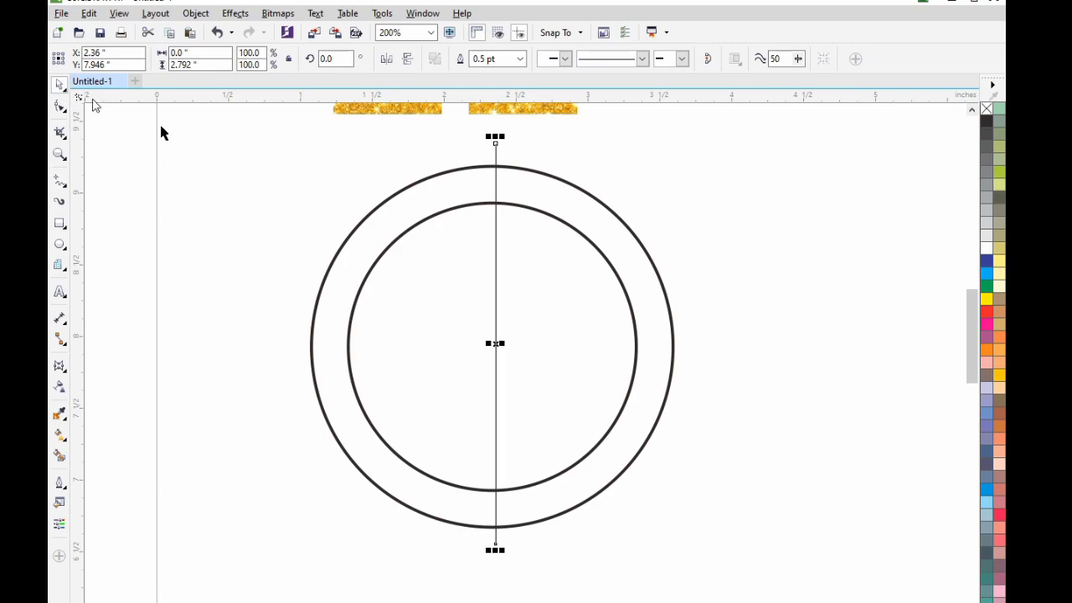
{"action": "left_click", "coordinate": [360, 223], "text": "shift"}
{"action": "key", "text": "c"}
{"action": "left_click", "coordinate": [328, 203]}
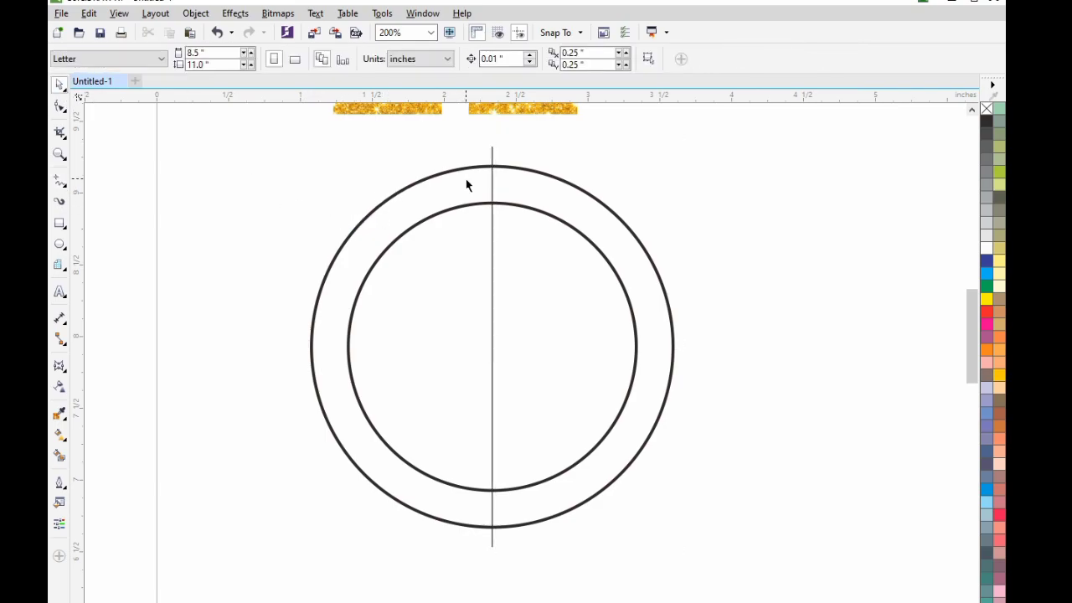
Rotate the vertical line about 12° counterclockwise and add a copy tilted about 18° clockwise, crossing at the circles' center
{"action": "left_click_drag", "start_coordinate": [347, 124], "coordinate": [646, 327]}
{"action": "left_click", "coordinate": [512, 178]}
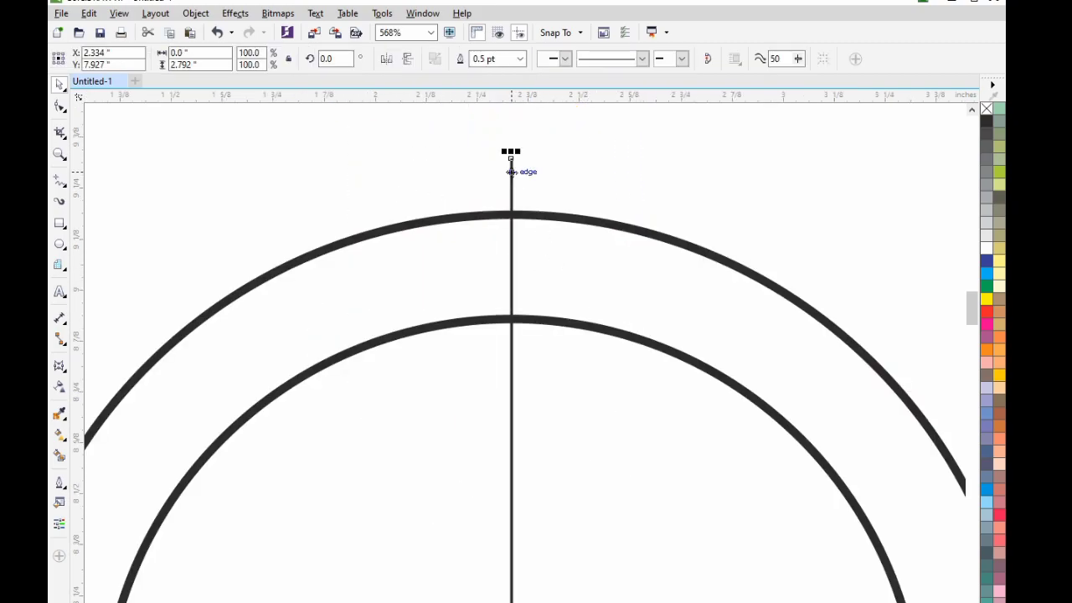
{"action": "scroll", "coordinate": [512, 172], "scroll_direction": "down", "scroll_amount": 2}
{"action": "left_click", "coordinate": [513, 173]}
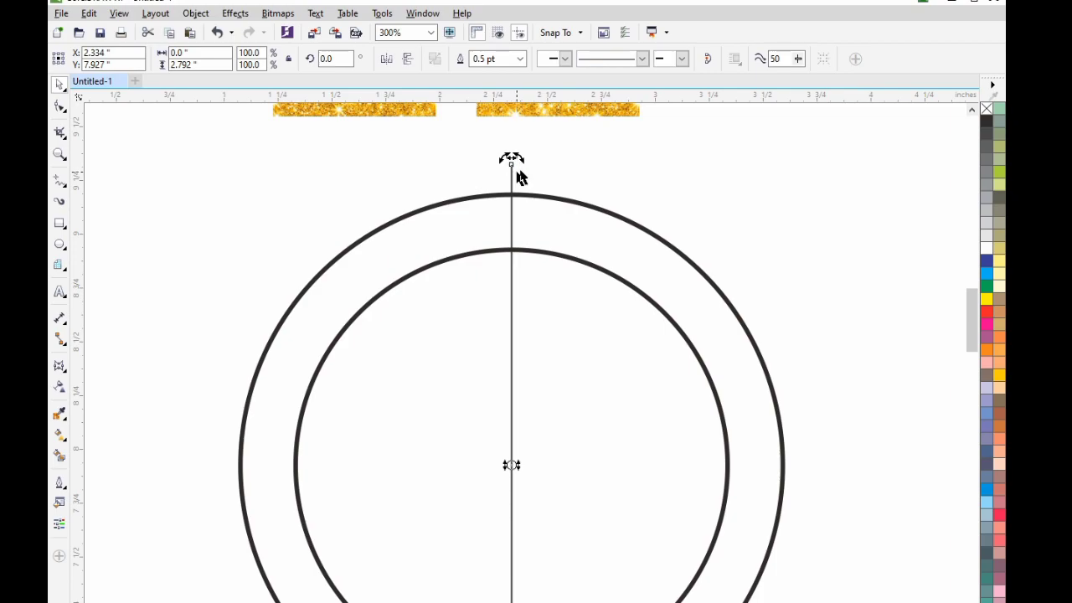
{"action": "left_click_drag", "start_coordinate": [512, 159], "coordinate": [469, 173]}
{"action": "left_click", "coordinate": [471, 172]}
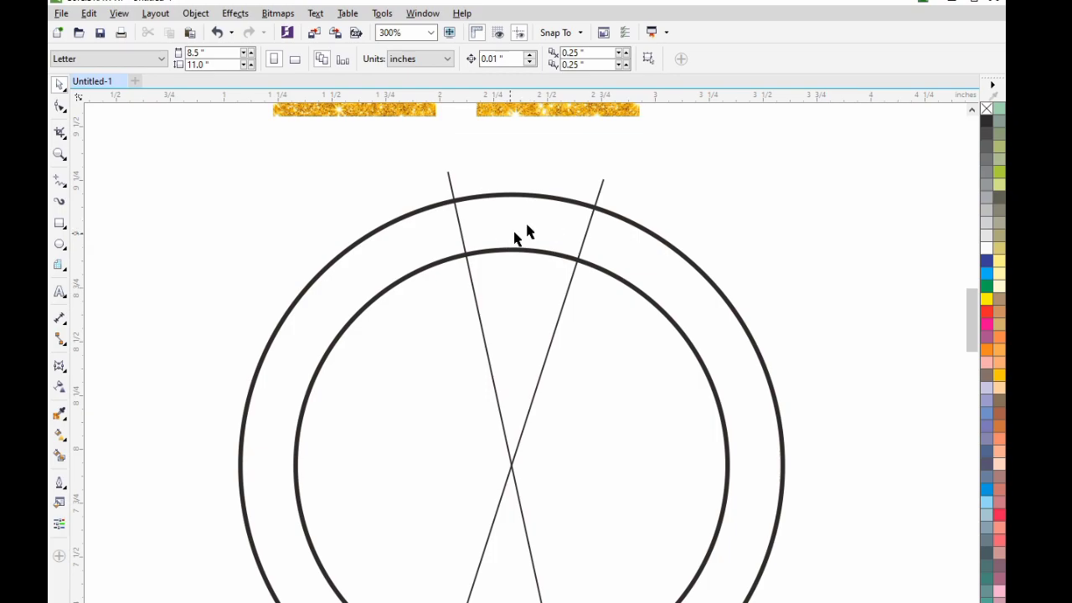
Smart Fill the upper ring segment between the two slanted lines with dark red
{"action": "left_click", "coordinate": [63, 461]}
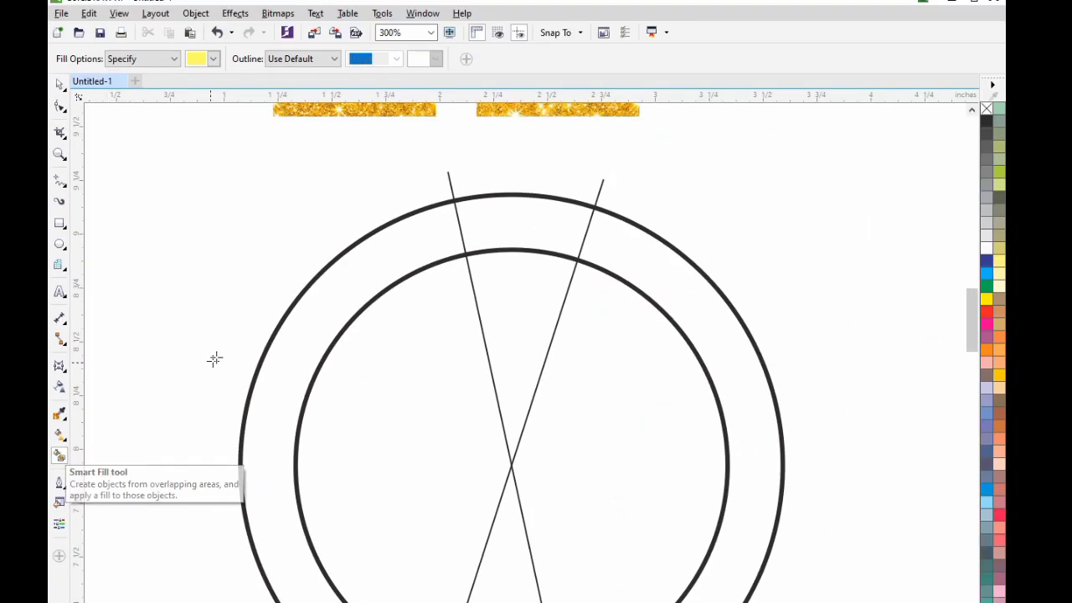
{"action": "left_click", "coordinate": [213, 59]}
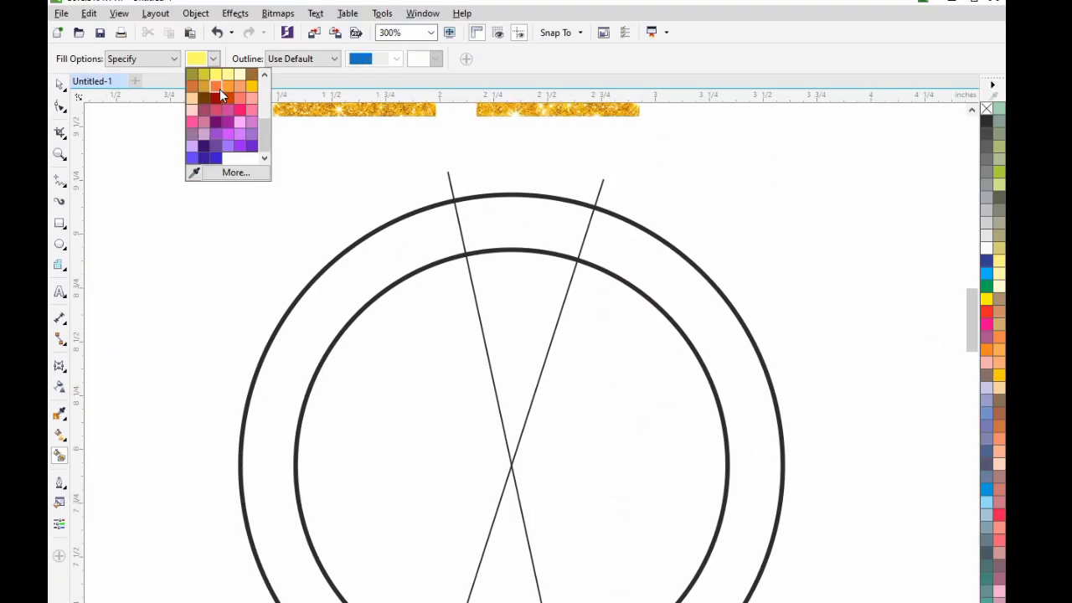
{"action": "left_click", "coordinate": [217, 97]}
{"action": "left_click", "coordinate": [518, 235]}
{"action": "left_click", "coordinate": [60, 85]}
{"action": "left_click", "coordinate": [201, 195]}
Delete both slanted lines, keeping the circles and the red ring segment
{"action": "scroll", "coordinate": [201, 195], "scroll_direction": "down", "scroll_amount": 1}
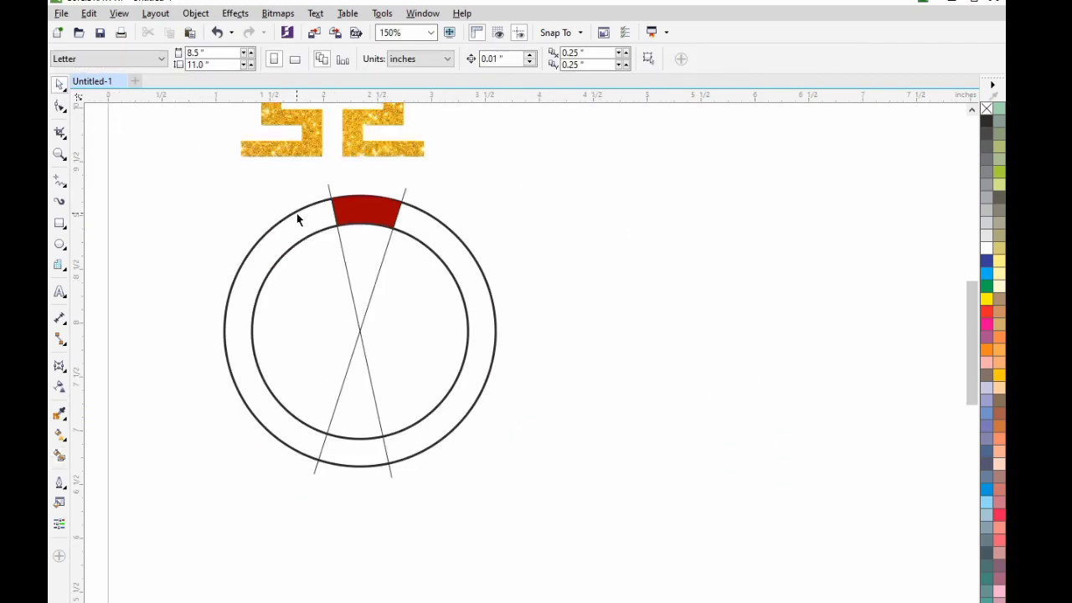
{"action": "scroll", "coordinate": [293, 211], "scroll_direction": "down", "scroll_amount": 1}
{"action": "key", "text": "z"}
{"action": "left_click_drag", "start_coordinate": [237, 142], "coordinate": [514, 383]}
{"action": "left_click", "coordinate": [475, 353]}
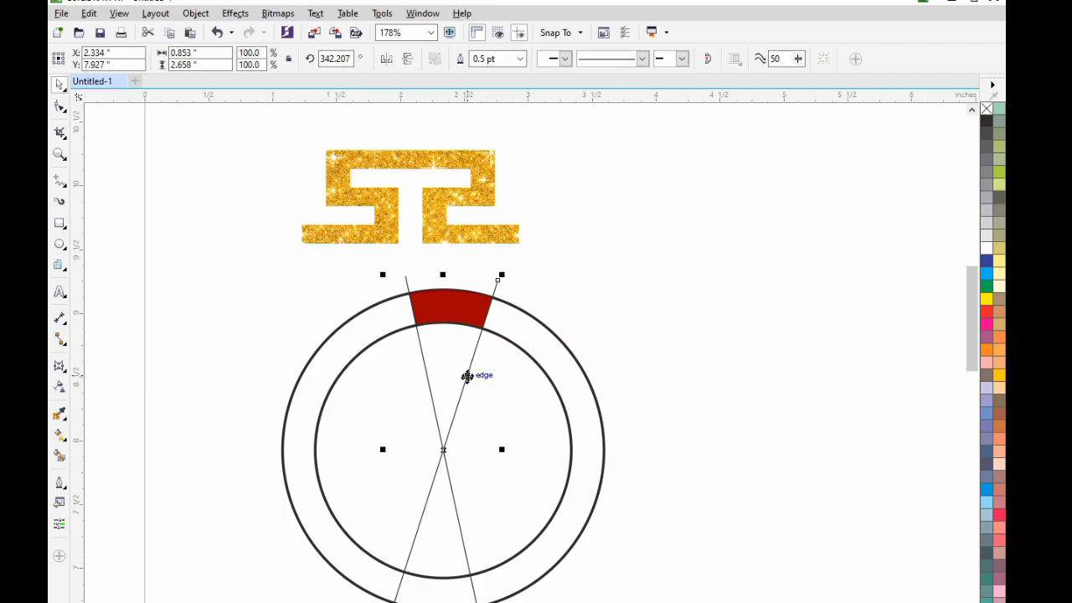
{"action": "key", "text": "Delete"}
{"action": "left_click", "coordinate": [434, 409]}
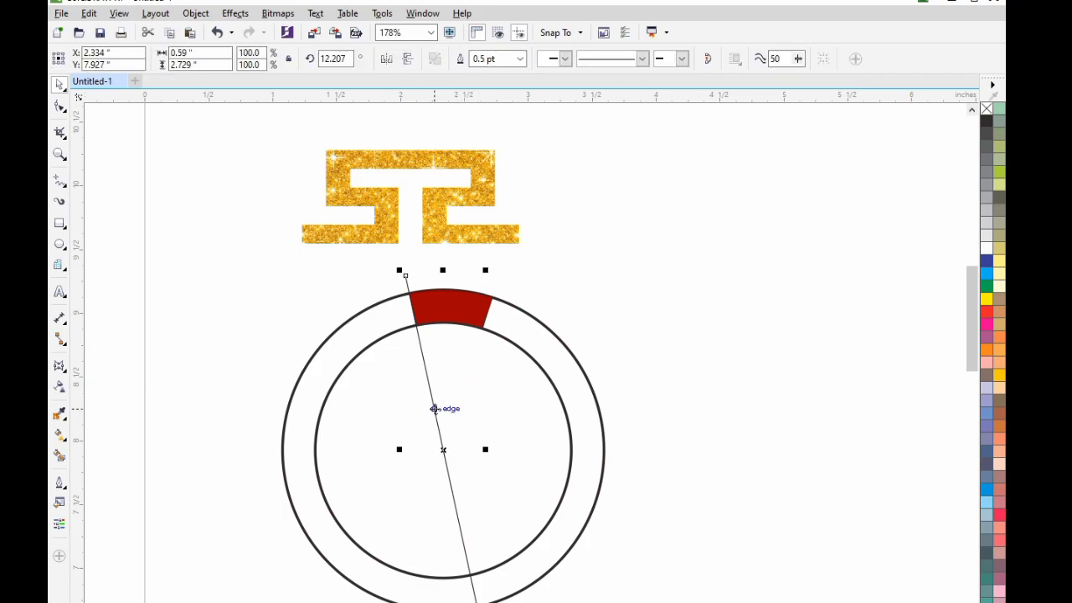
{"action": "key", "text": "Delete"}
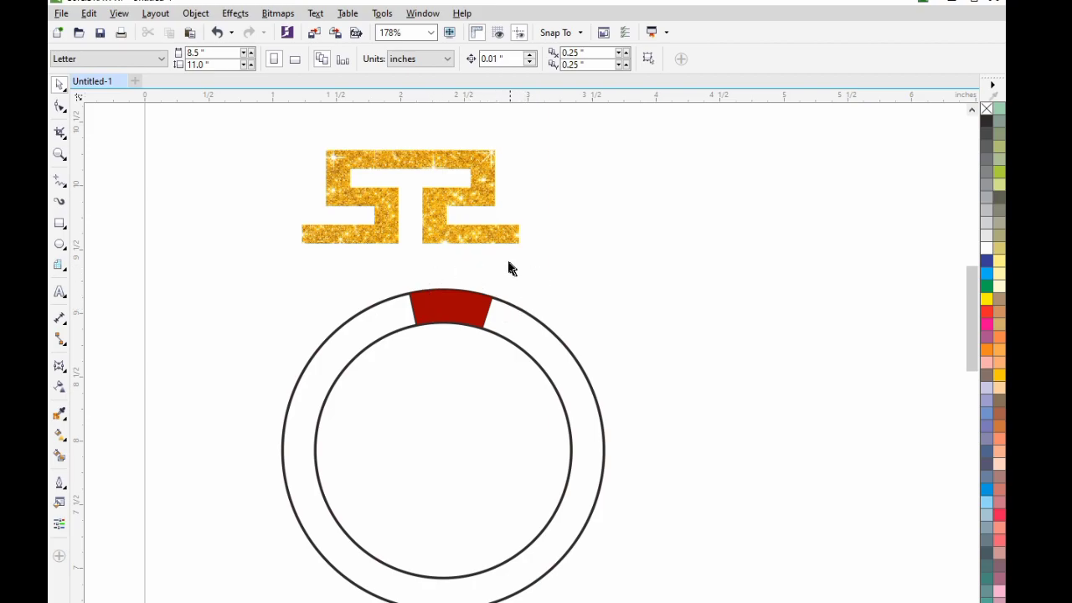
Apply an Envelope to the gold glitter shape, created from the outline of the red ring segment
{"action": "left_click", "coordinate": [228, 15]}
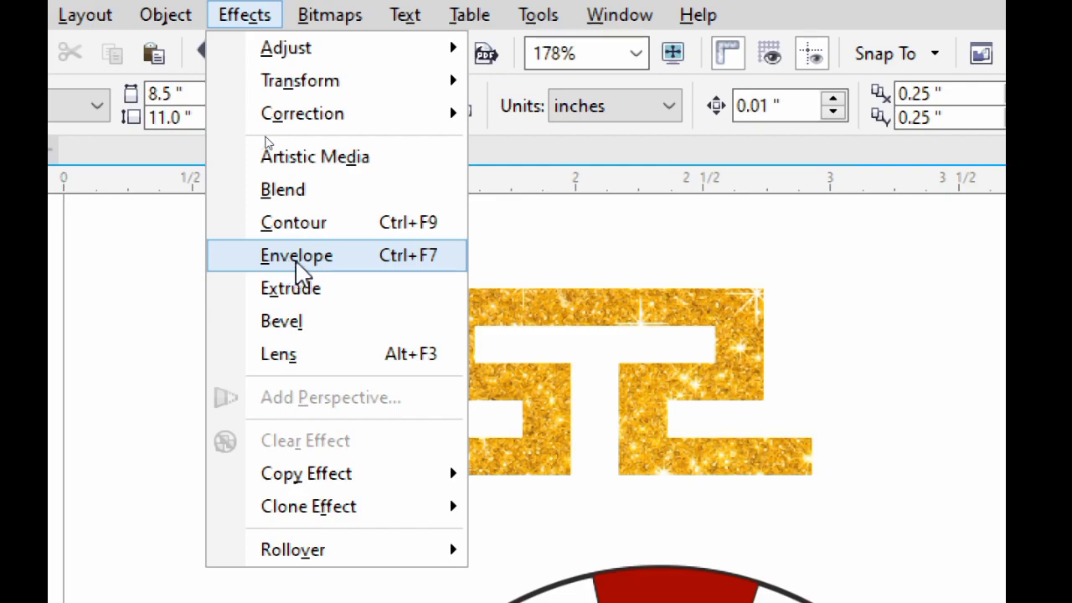
{"action": "left_click", "coordinate": [318, 266]}
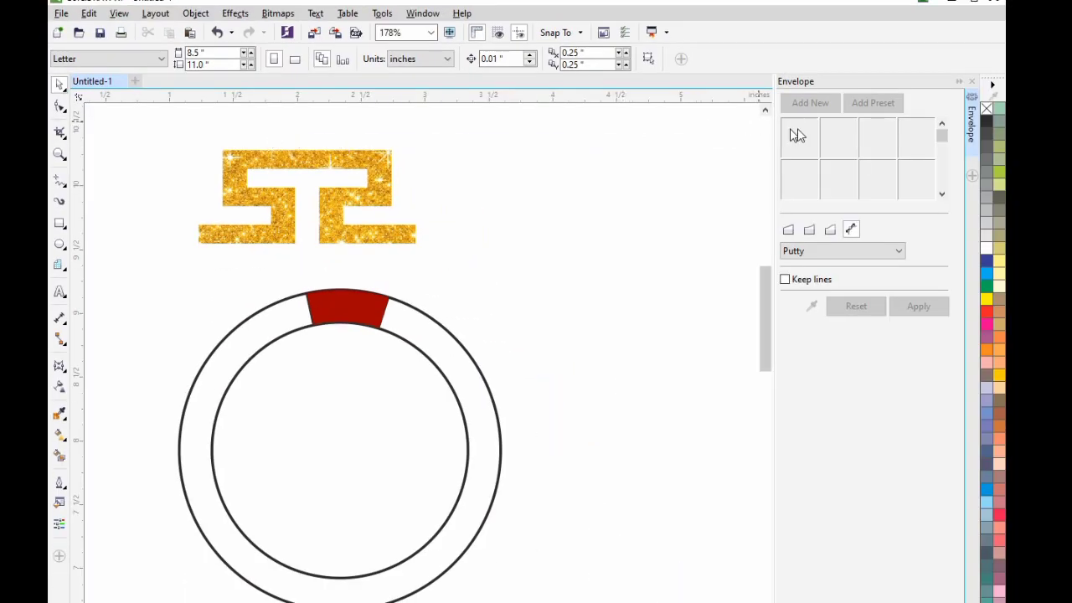
{"action": "left_click", "coordinate": [401, 236]}
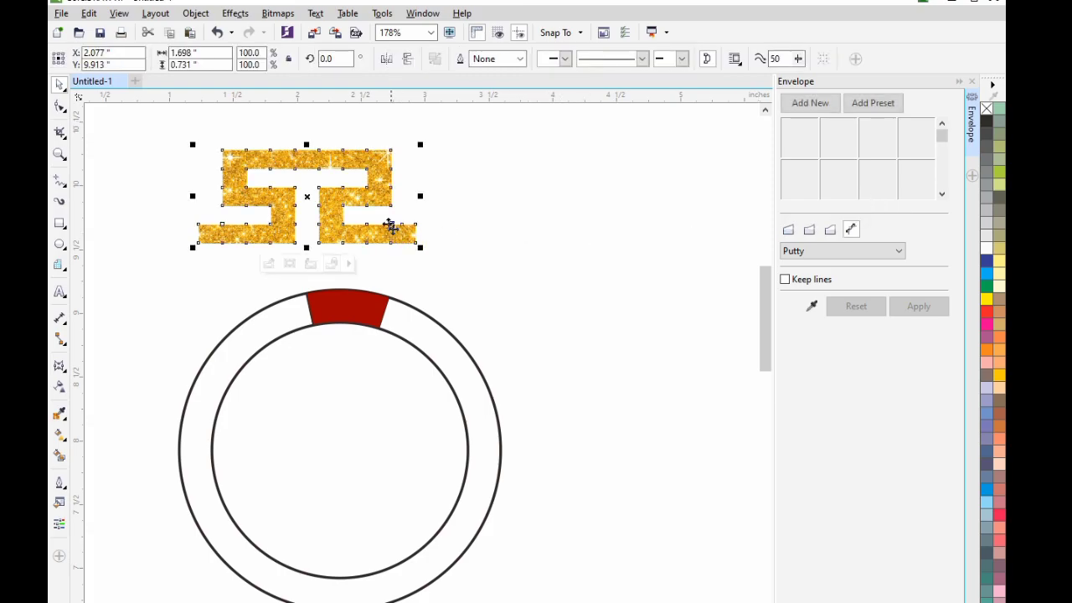
{"action": "left_click", "coordinate": [812, 307]}
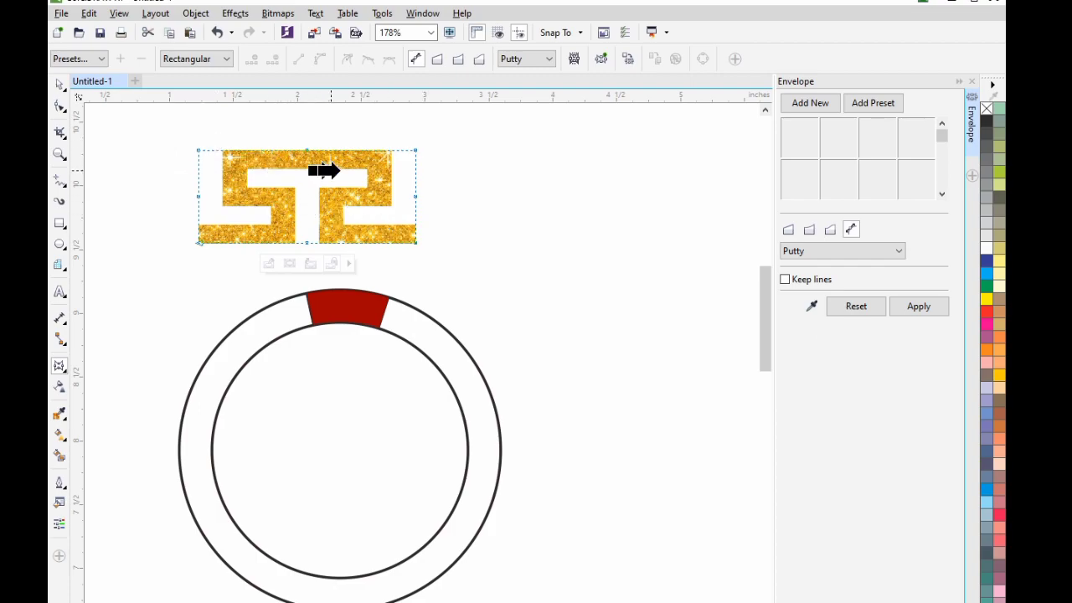
{"action": "left_click", "coordinate": [335, 303]}
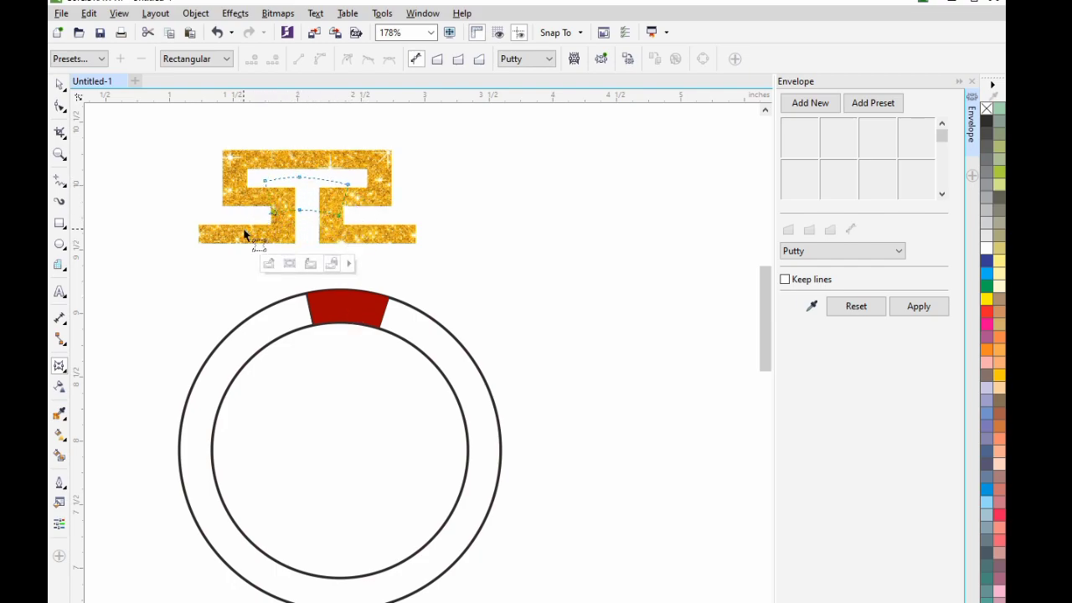
{"action": "left_click", "coordinate": [919, 307]}
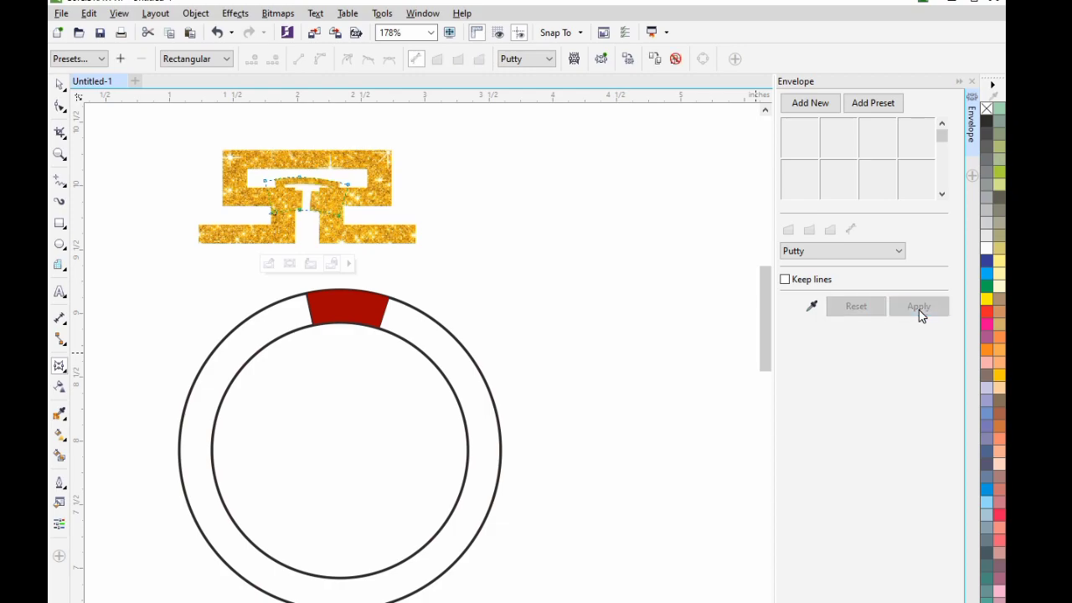
Move the curved gold shape to the right of the original and delete the unwarped original
{"action": "left_click", "coordinate": [59, 86]}
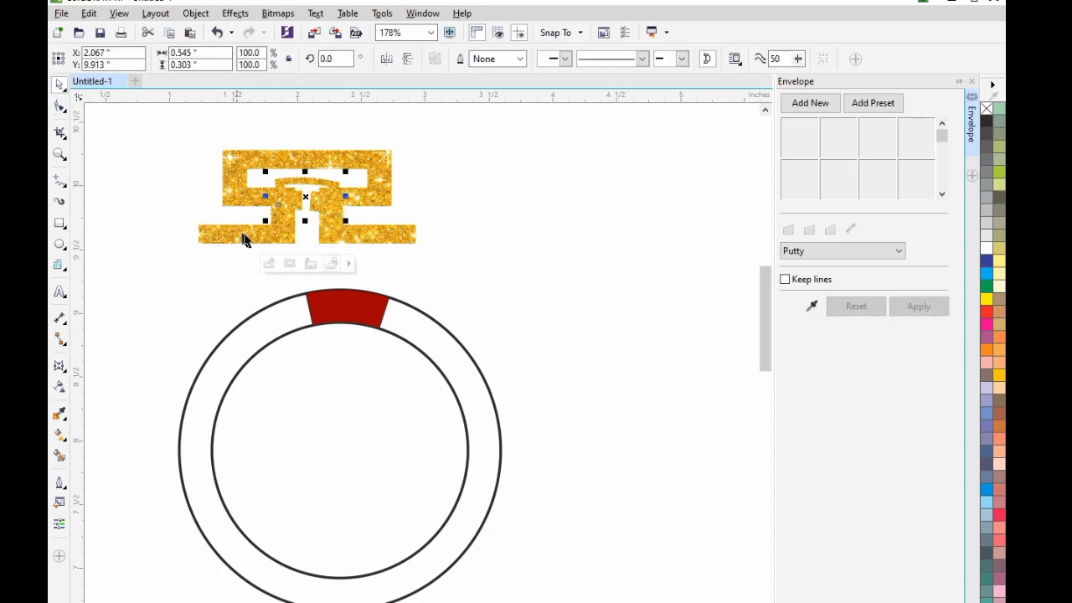
{"action": "left_click_drag", "start_coordinate": [304, 197], "coordinate": [474, 237]}
{"action": "left_click", "coordinate": [376, 232]}
{"action": "key", "text": "Delete"}
{"action": "left_click", "coordinate": [376, 232]}
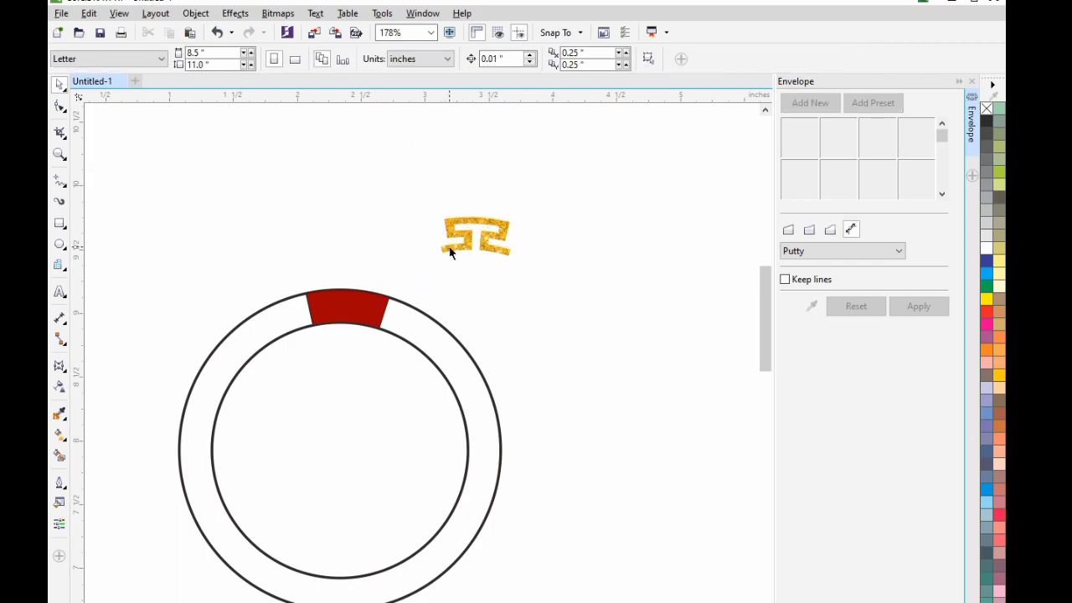
Align the curved gold shape with the red ring segment between the circles and delete the red segment
{"action": "left_click", "coordinate": [449, 253]}
{"action": "key", "text": "F2"}
{"action": "left_click_drag", "start_coordinate": [126, 182], "coordinate": [646, 549]}
{"action": "left_click", "coordinate": [378, 294], "text": "shift"}
{"action": "left_click", "coordinate": [387, 276]}
{"action": "left_click", "coordinate": [385, 306]}
{"action": "key", "text": "Escape"}
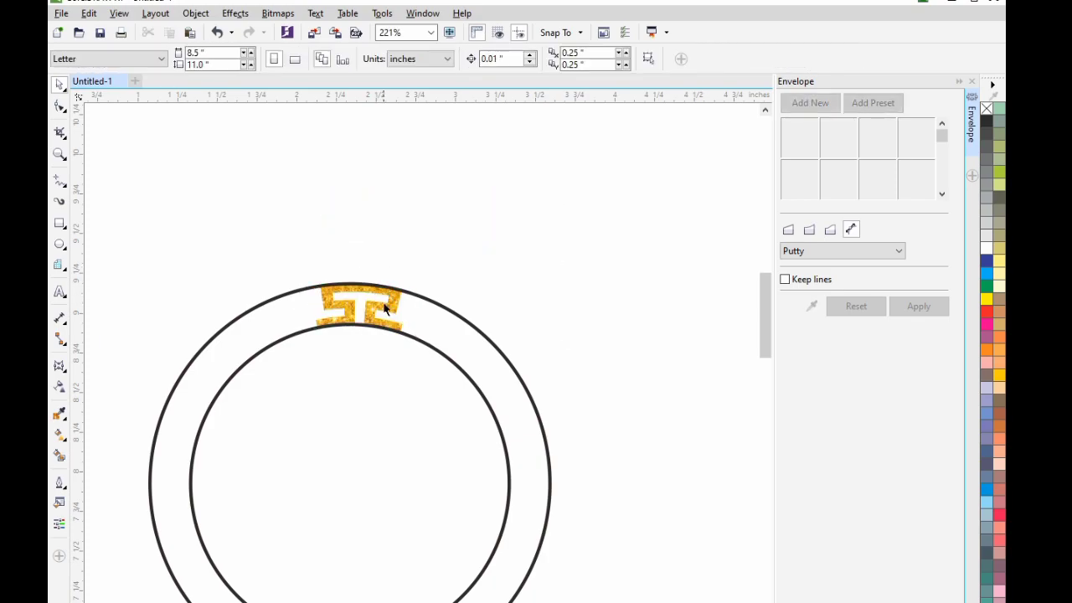
Move the curved gold shape's rotation center to the common center of the two circles
{"action": "left_click", "coordinate": [385, 310]}
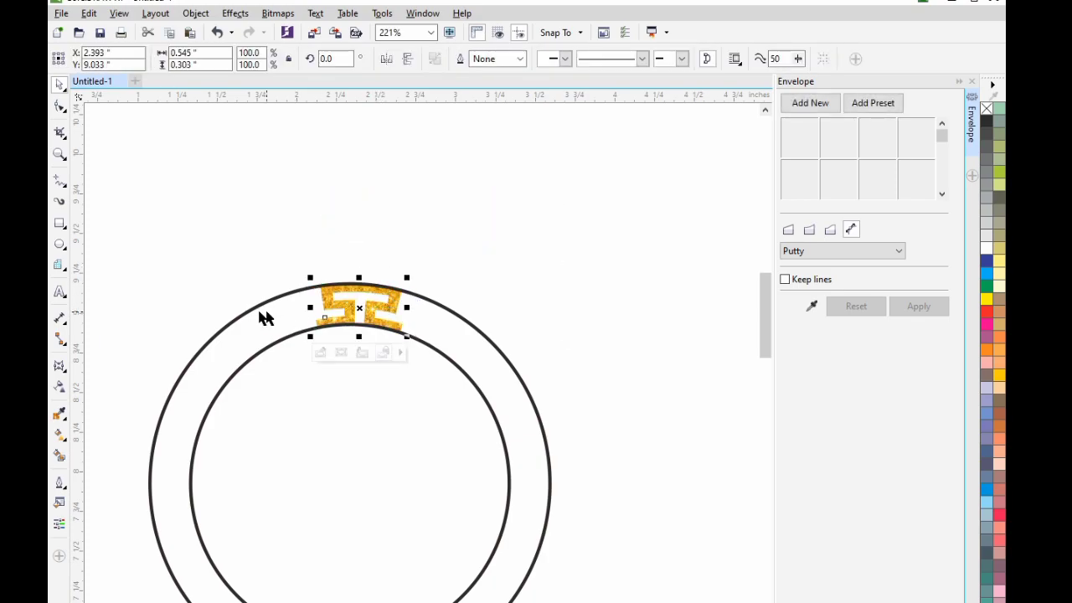
{"action": "scroll", "coordinate": [490, 377], "scroll_direction": "up", "scroll_amount": 1}
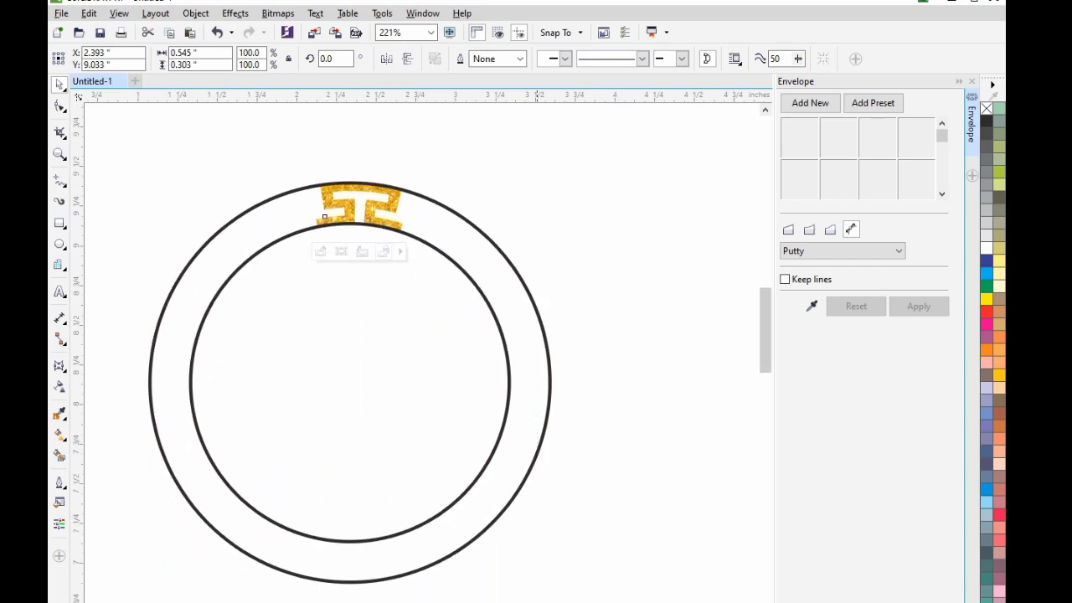
{"action": "left_click", "coordinate": [445, 231]}
{"action": "left_click", "coordinate": [453, 166]}
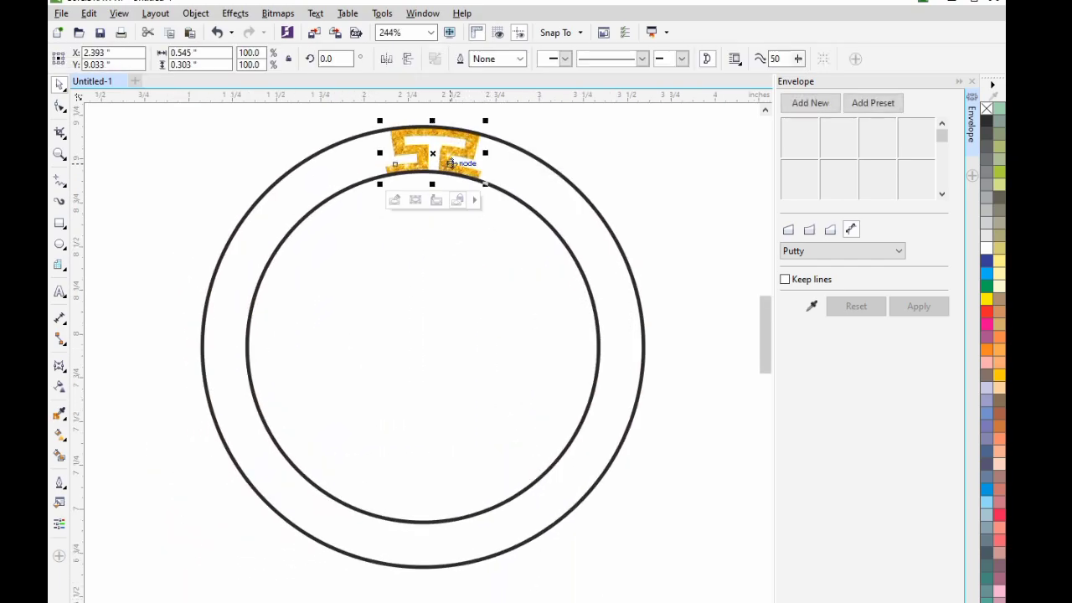
{"action": "left_click", "coordinate": [430, 154]}
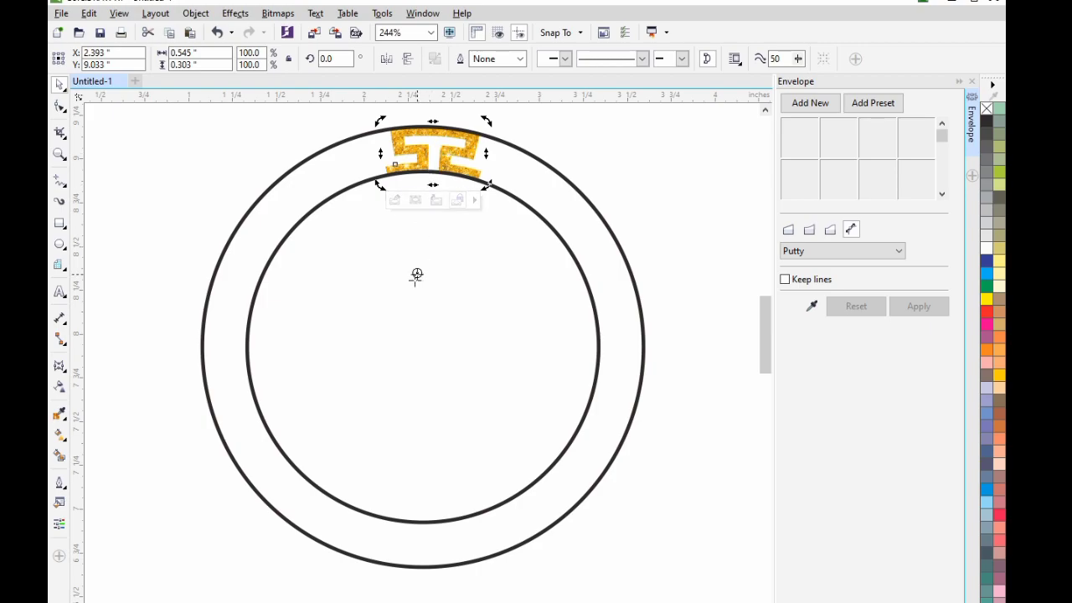
{"action": "left_click_drag", "start_coordinate": [410, 336], "coordinate": [421, 349]}
Try to rotate the curved gold shape 30 degrees counterclockwise about the circles' center
{"action": "left_click_drag", "start_coordinate": [380, 185], "coordinate": [331, 233]}
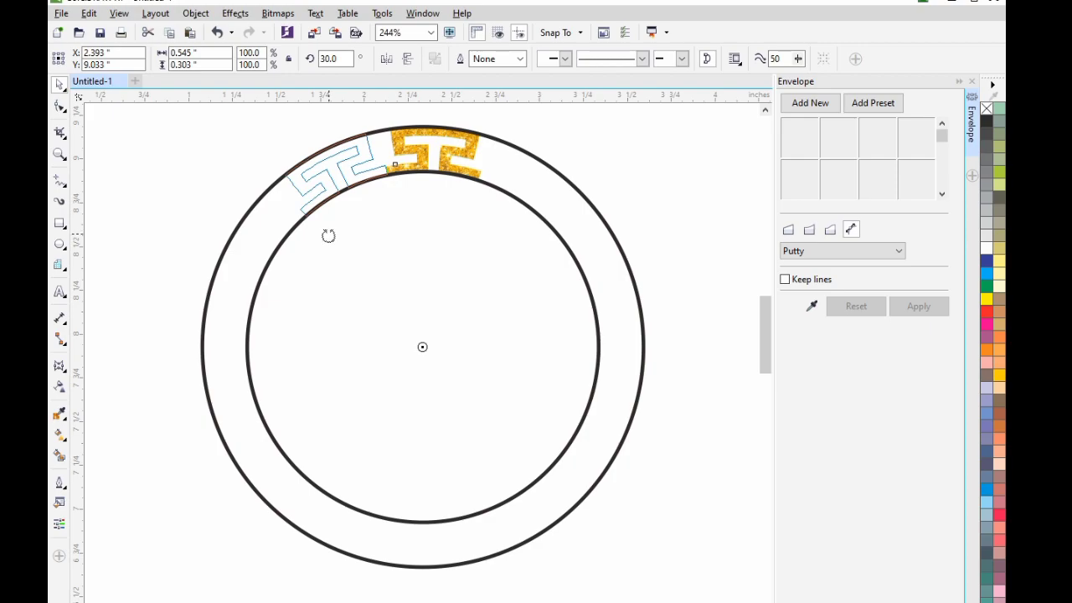
{"action": "left_click_drag", "start_coordinate": [329, 240], "coordinate": [330, 239]}
{"action": "key", "text": "ctrl+z"}
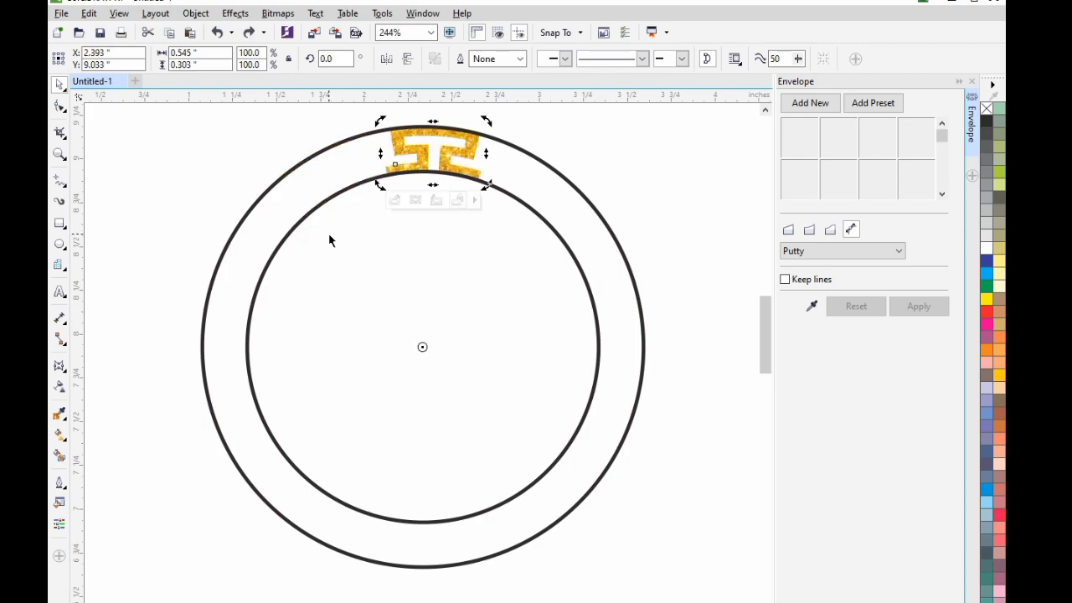
Duplicate the gold shape rotated 30 degrees counterclockwise about the circles' center, repeating the copy until the whole ring is filled
{"action": "left_click_drag", "start_coordinate": [369, 208], "coordinate": [343, 263]}
{"action": "key", "text": "ctrl+r"}
{"action": "key", "text": "ctrl+r"}
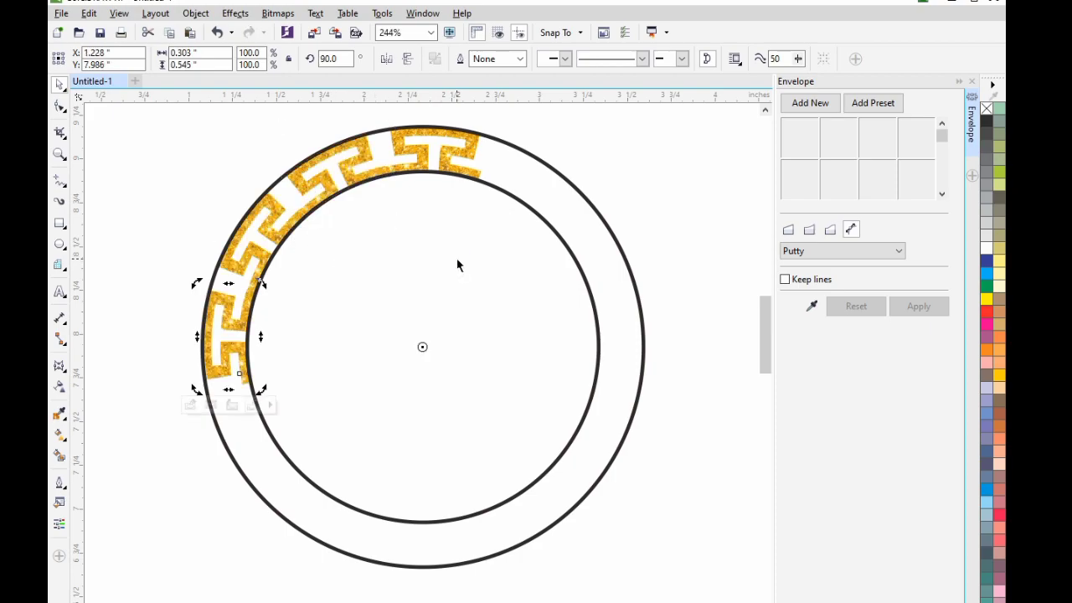
{"action": "key", "text": "ctrl+r"}
{"action": "key", "text": "ctrl+r"}
{"action": "key", "text": "ctrl+r"}
{"action": "key", "text": "ctrl+r"}
{"action": "key", "text": "ctrl+r"}
{"action": "key", "text": "ctrl+r"}
{"action": "key", "text": "ctrl+r"}
{"action": "key", "text": "ctrl+r"}
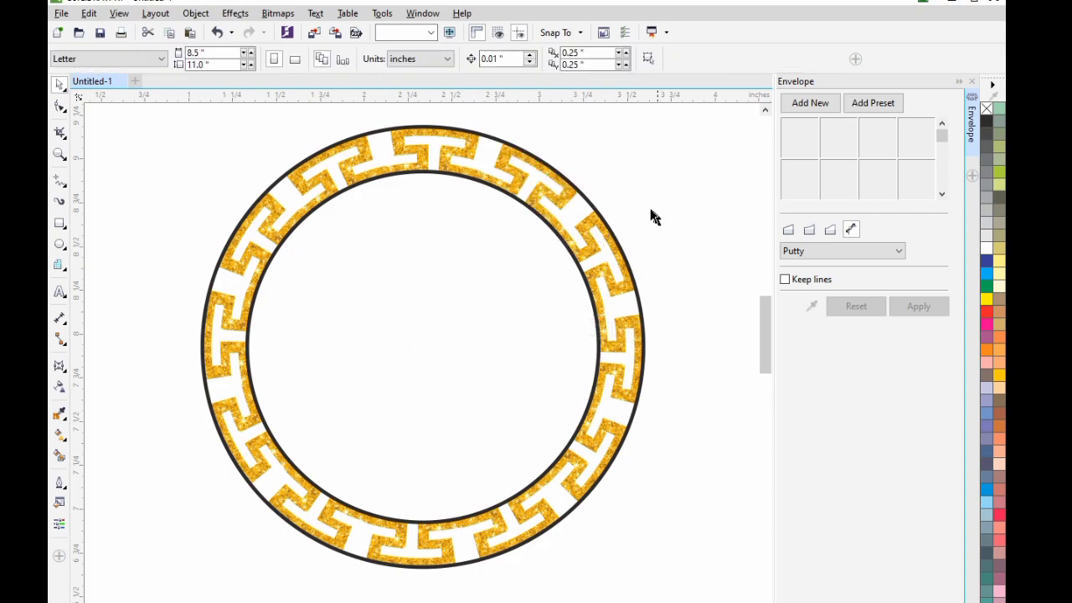
{"action": "key", "text": "Escape"}
Color the outlines of the inner and outer circles golden yellow
{"action": "scroll", "coordinate": [552, 206], "scroll_direction": "down", "scroll_amount": 2}
{"action": "left_click_drag", "start_coordinate": [328, 136], "coordinate": [733, 479]}
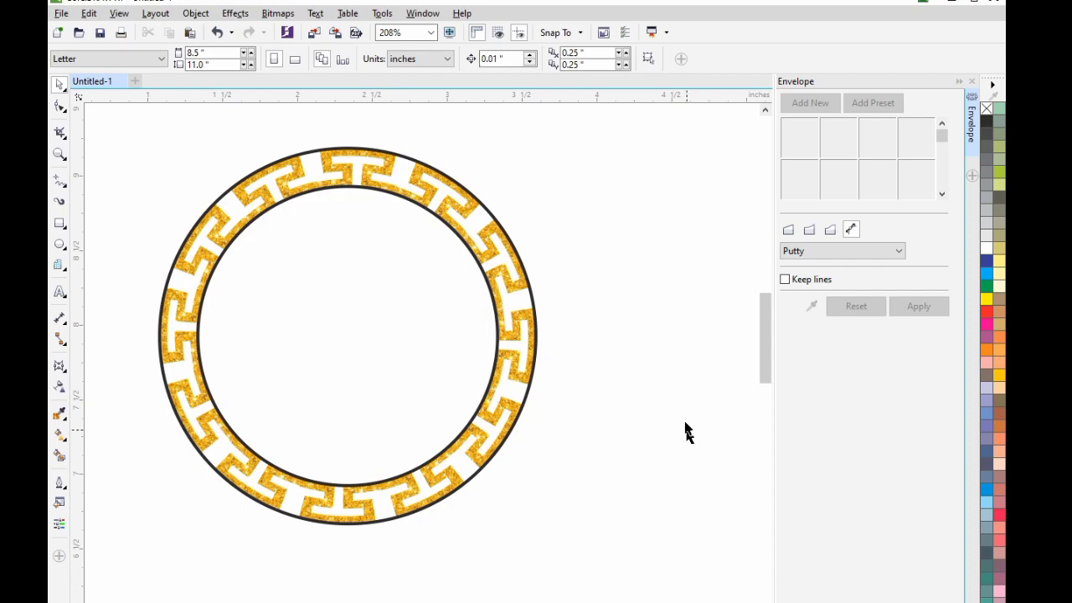
{"action": "left_click", "coordinate": [500, 338]}
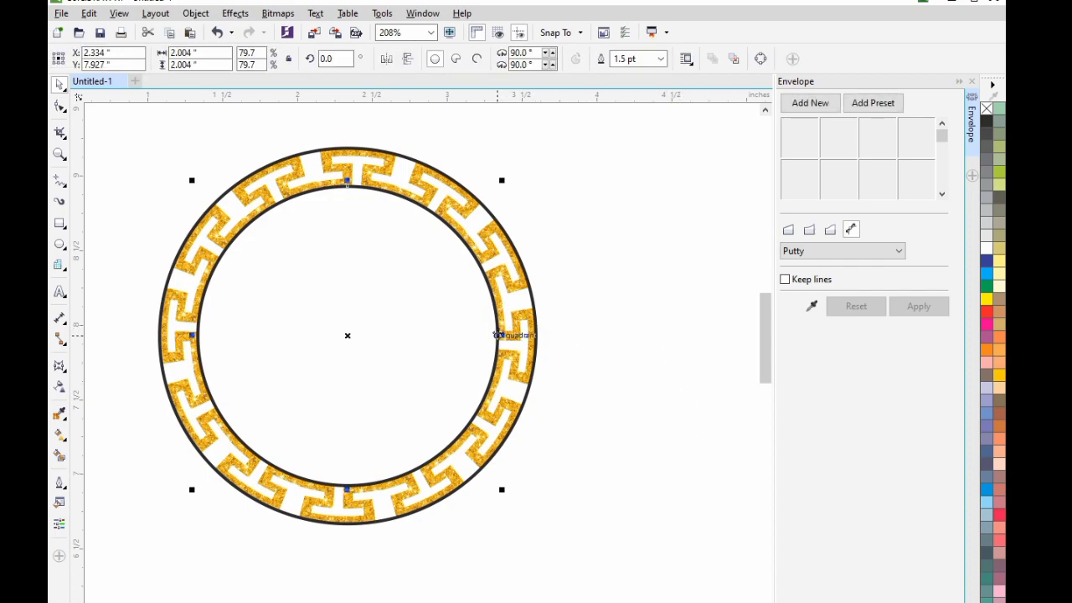
{"action": "right_click", "coordinate": [999, 377]}
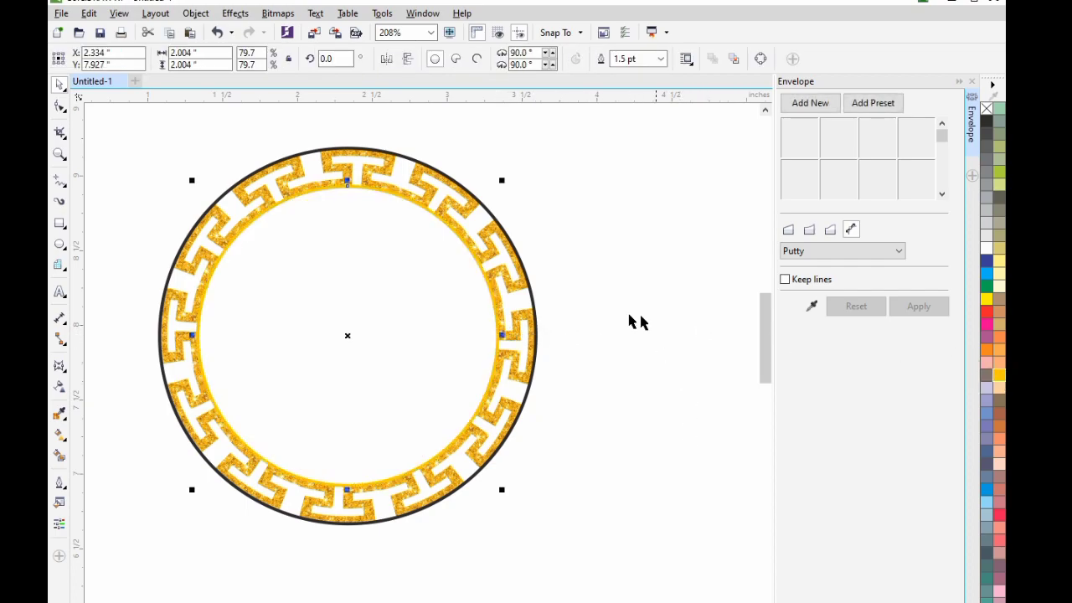
{"action": "left_click", "coordinate": [533, 293]}
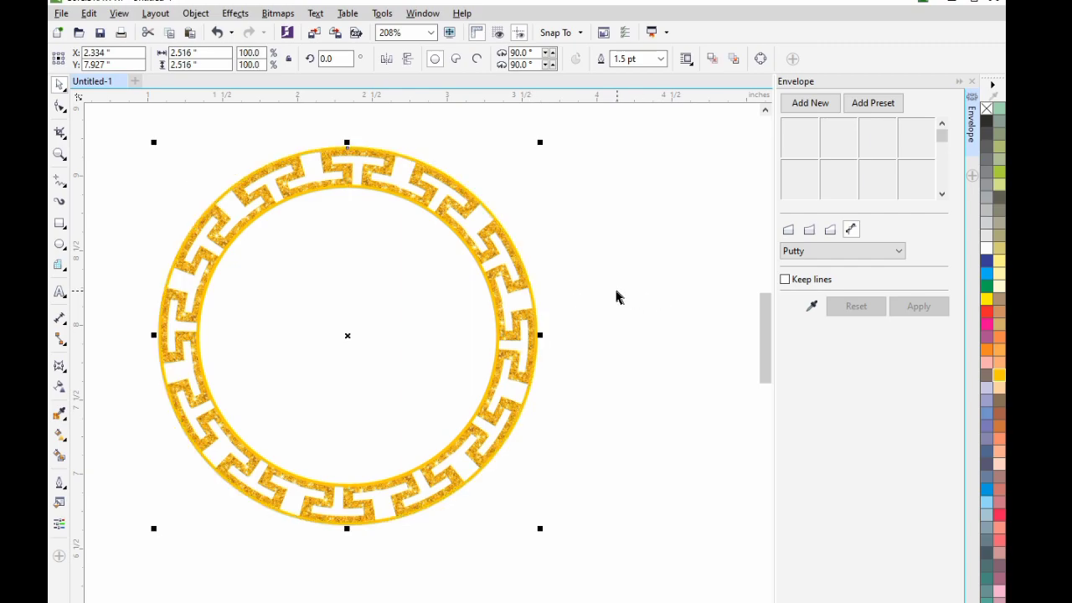
Undo the yellow outline color on both circles and clear the selection
{"action": "key", "text": "ctrl+z"}
{"action": "key", "text": "ctrl+z"}
{"action": "left_click", "coordinate": [543, 267]}
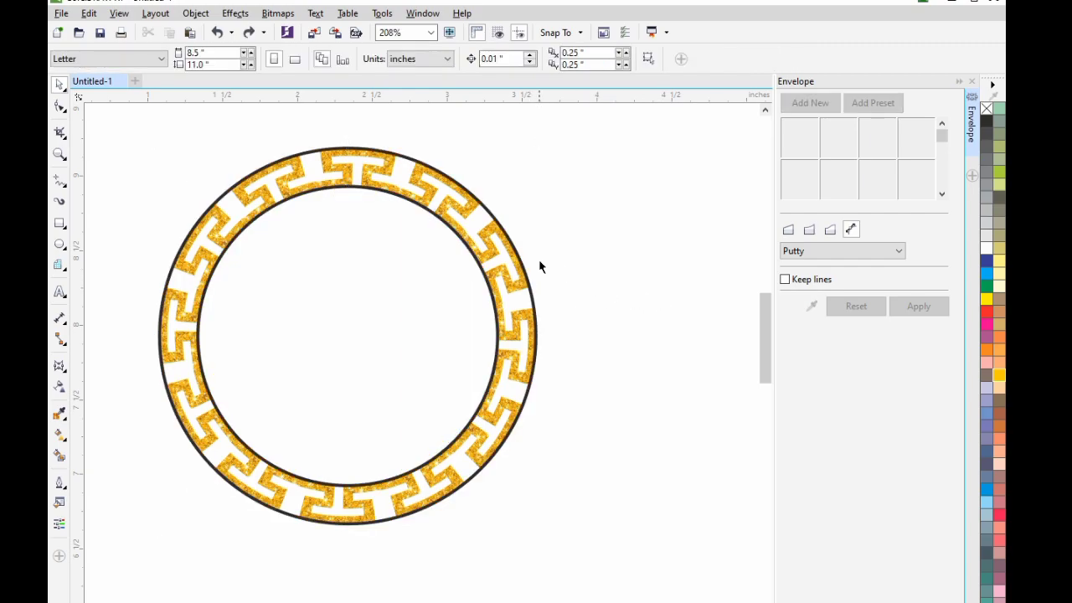
Close the Envelope docker to give the finished ring border more drawing space
{"action": "scroll", "coordinate": [328, 240], "scroll_direction": "down", "scroll_amount": 2}
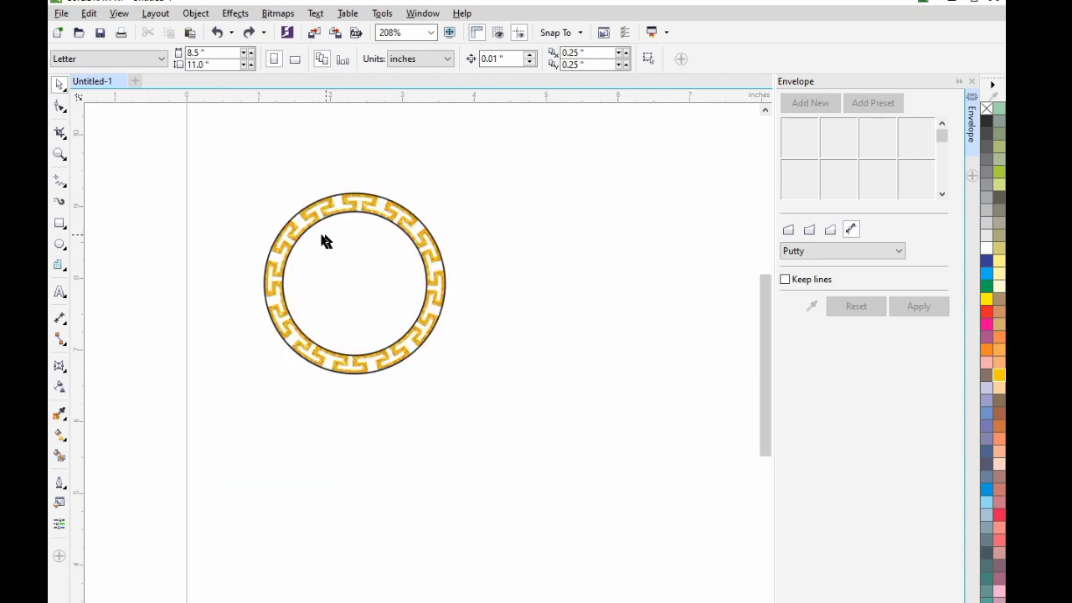
{"action": "left_click_drag", "start_coordinate": [224, 153], "coordinate": [568, 455]}
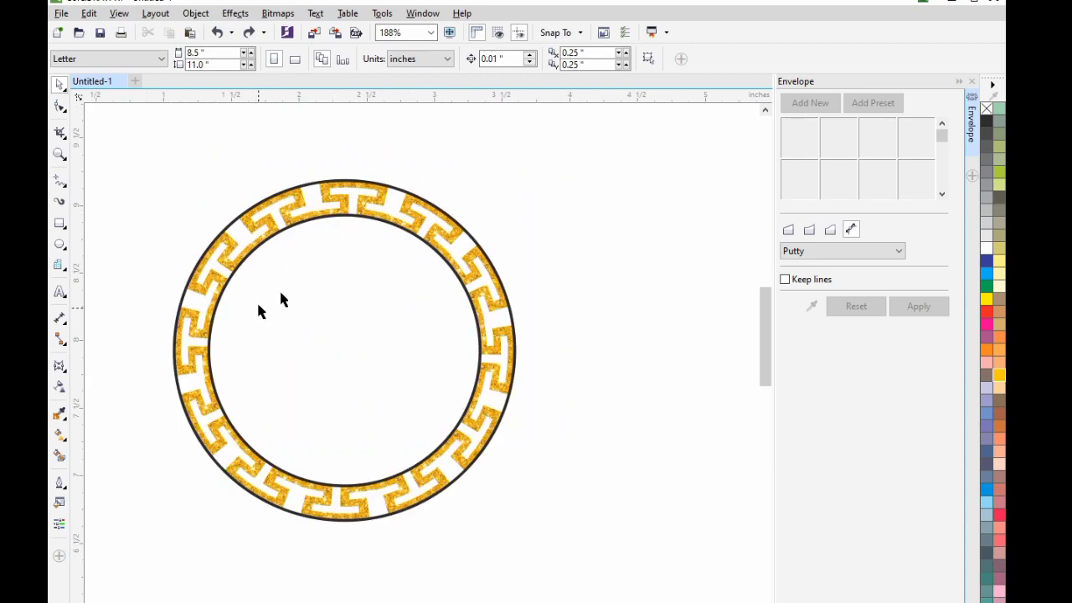
{"action": "left_click", "coordinate": [971, 82]}
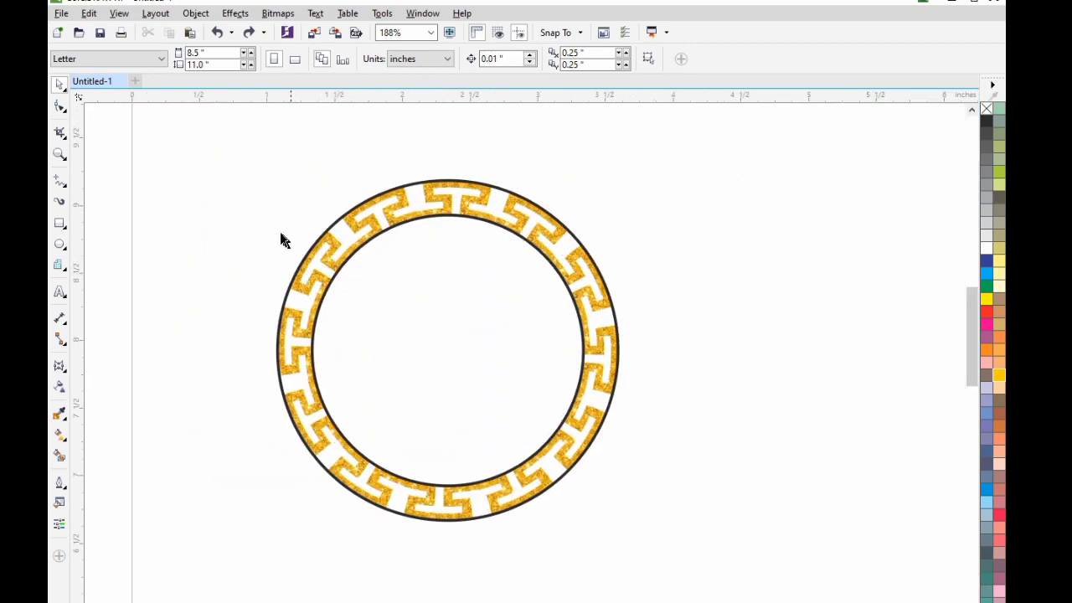